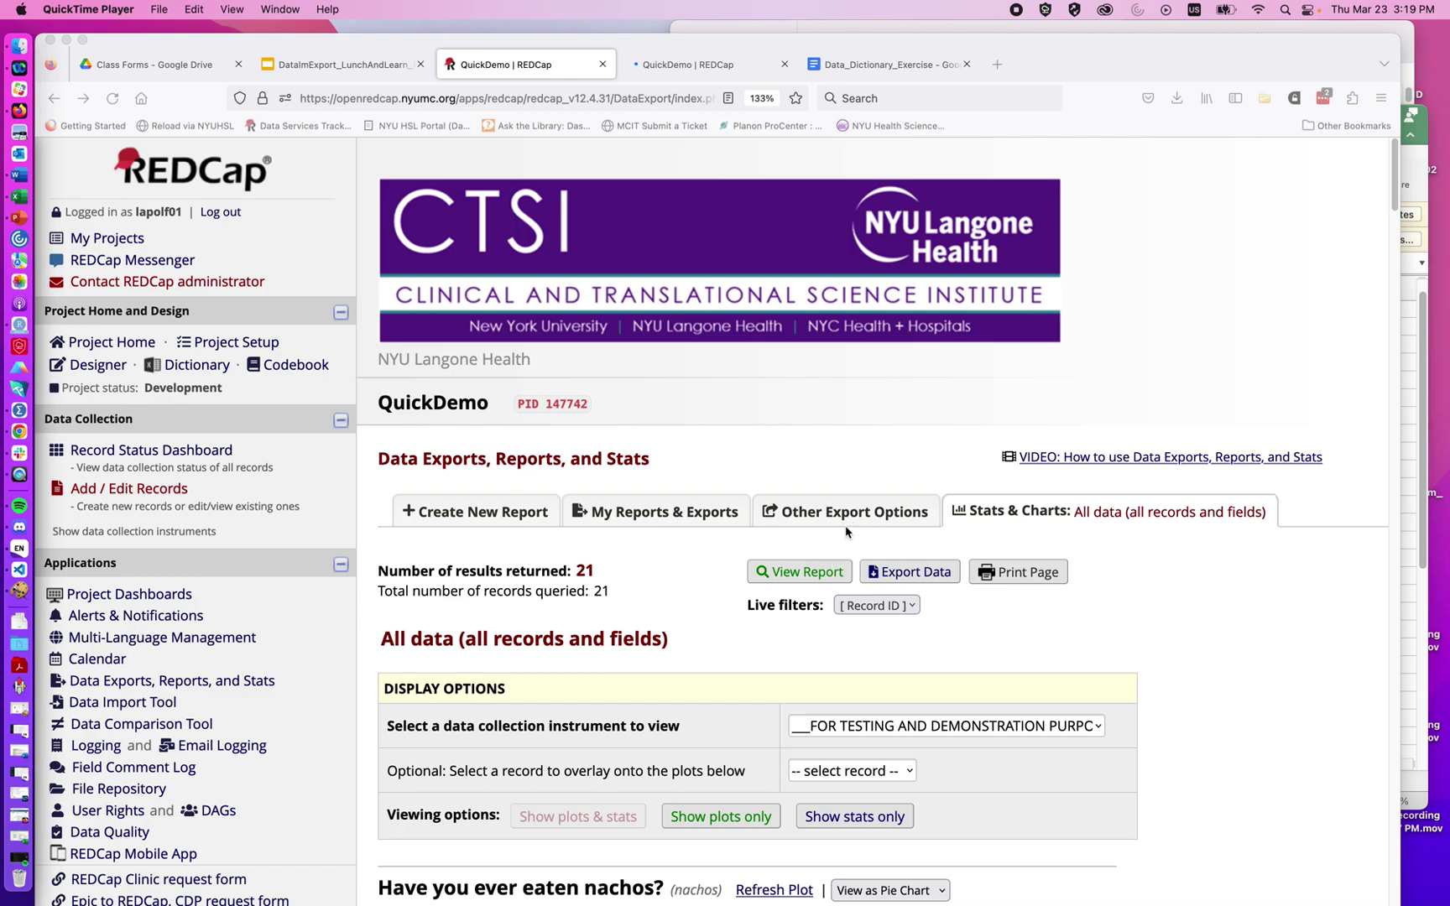
- Open the all-records export settings in REDCap and choose CSV / Microsoft Excel (raw data)
{"action": "left_click", "coordinate": [904, 571]}
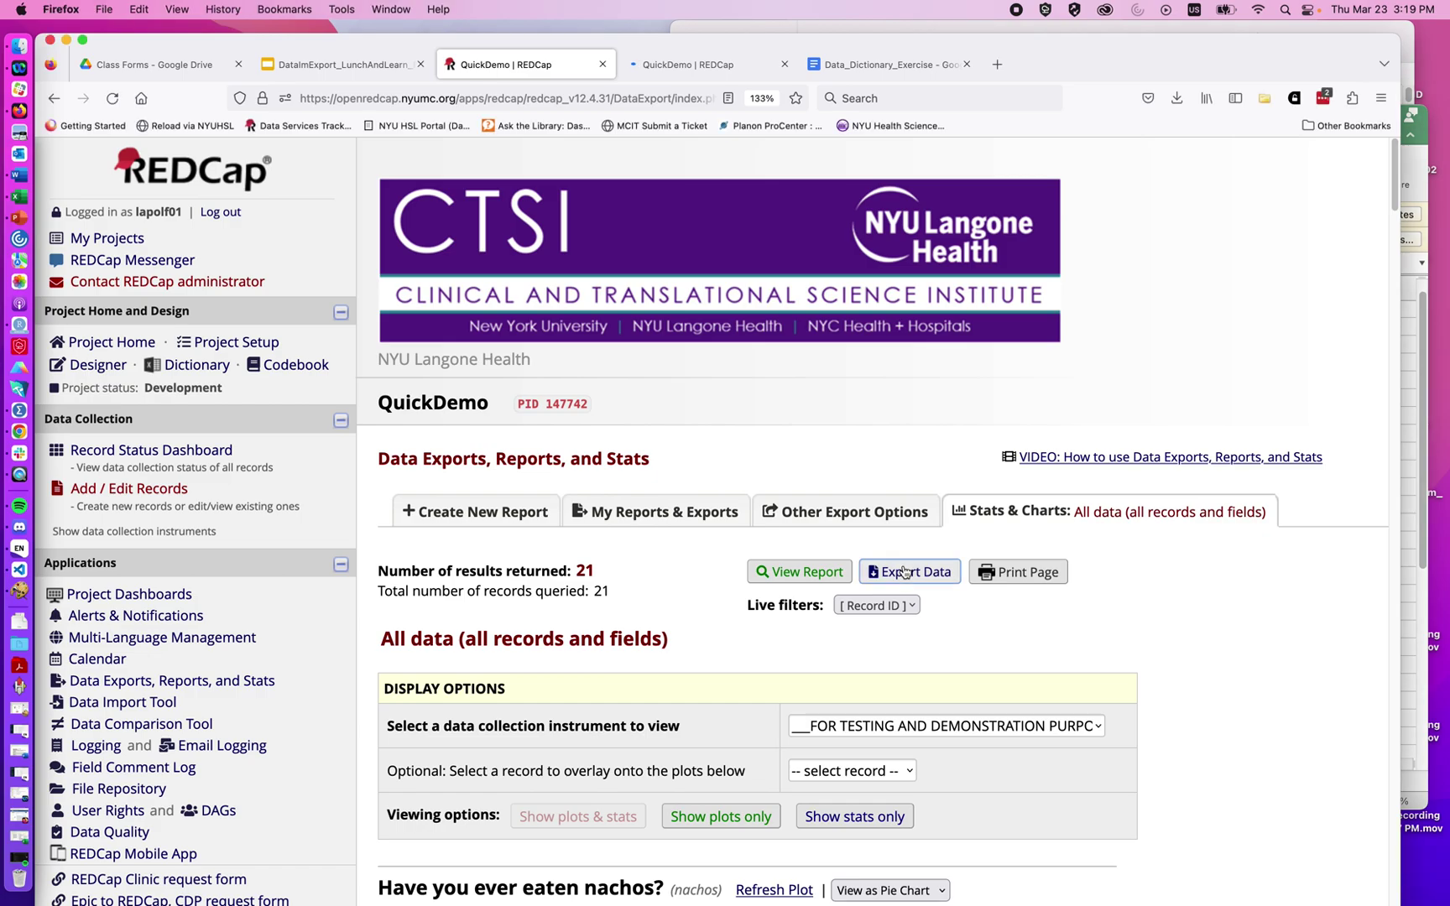
{"action": "left_click", "coordinate": [905, 572]}
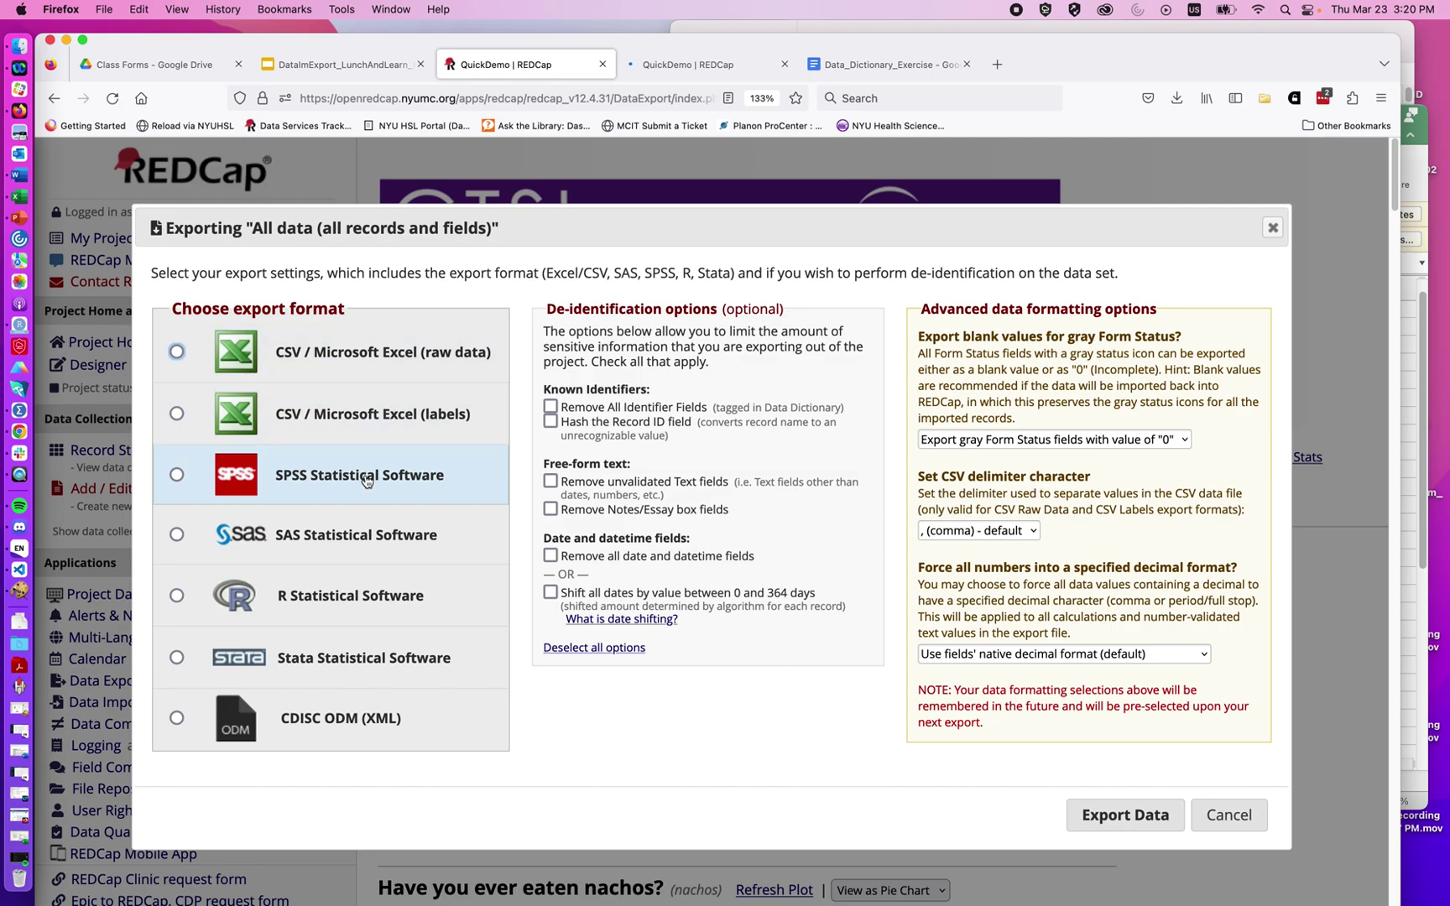
{"action": "left_click", "coordinate": [334, 351]}
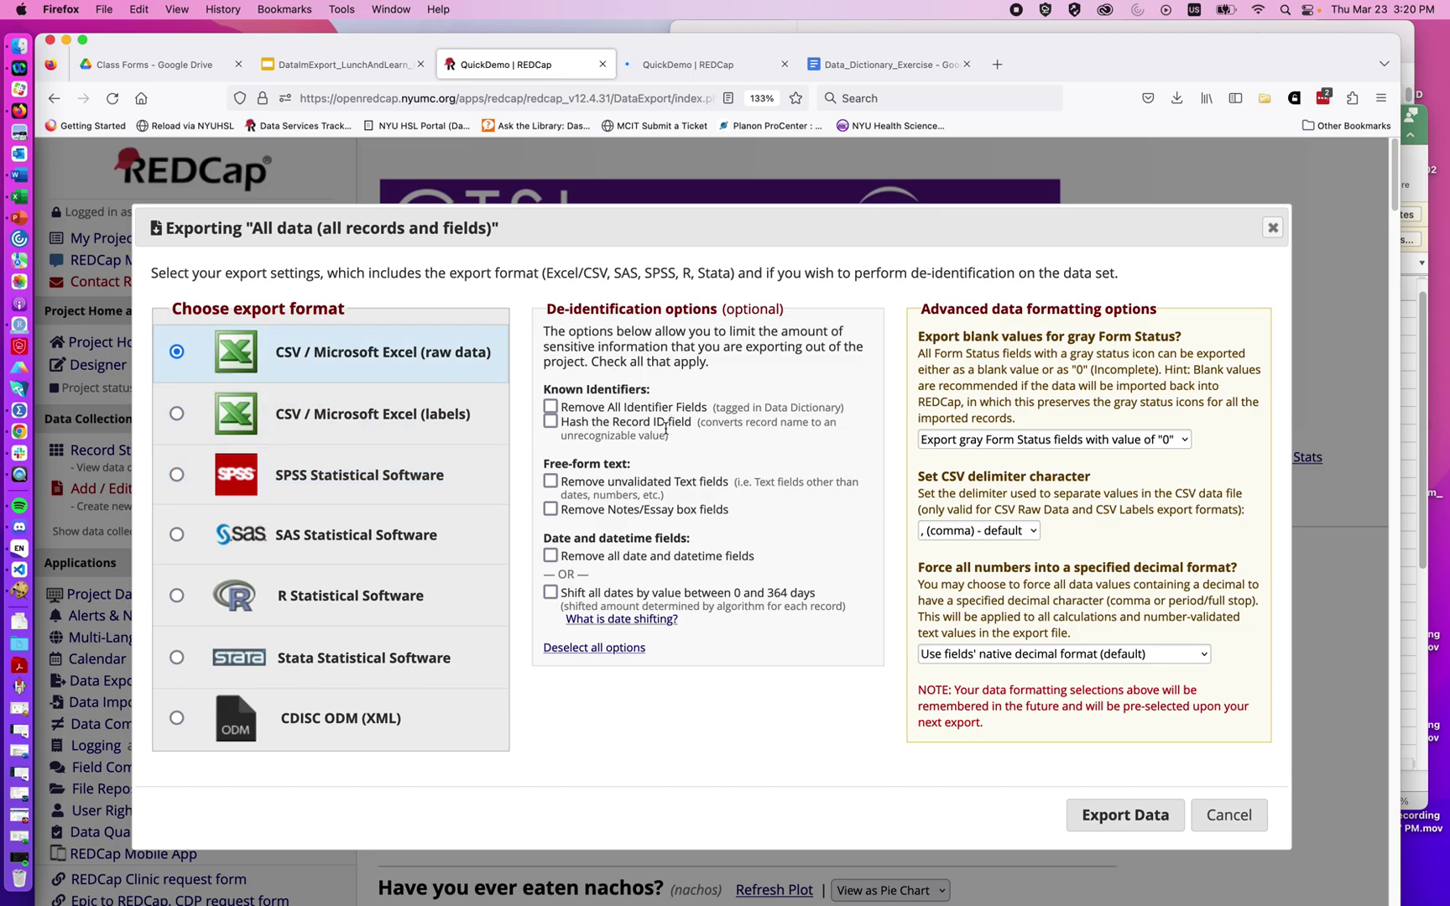
- Export the raw-data CSV, open QuickDemo_DATA_2023-03-23_1520 in Excel zoomed in, then return to REDCap
{"action": "left_click", "coordinate": [1115, 807]}
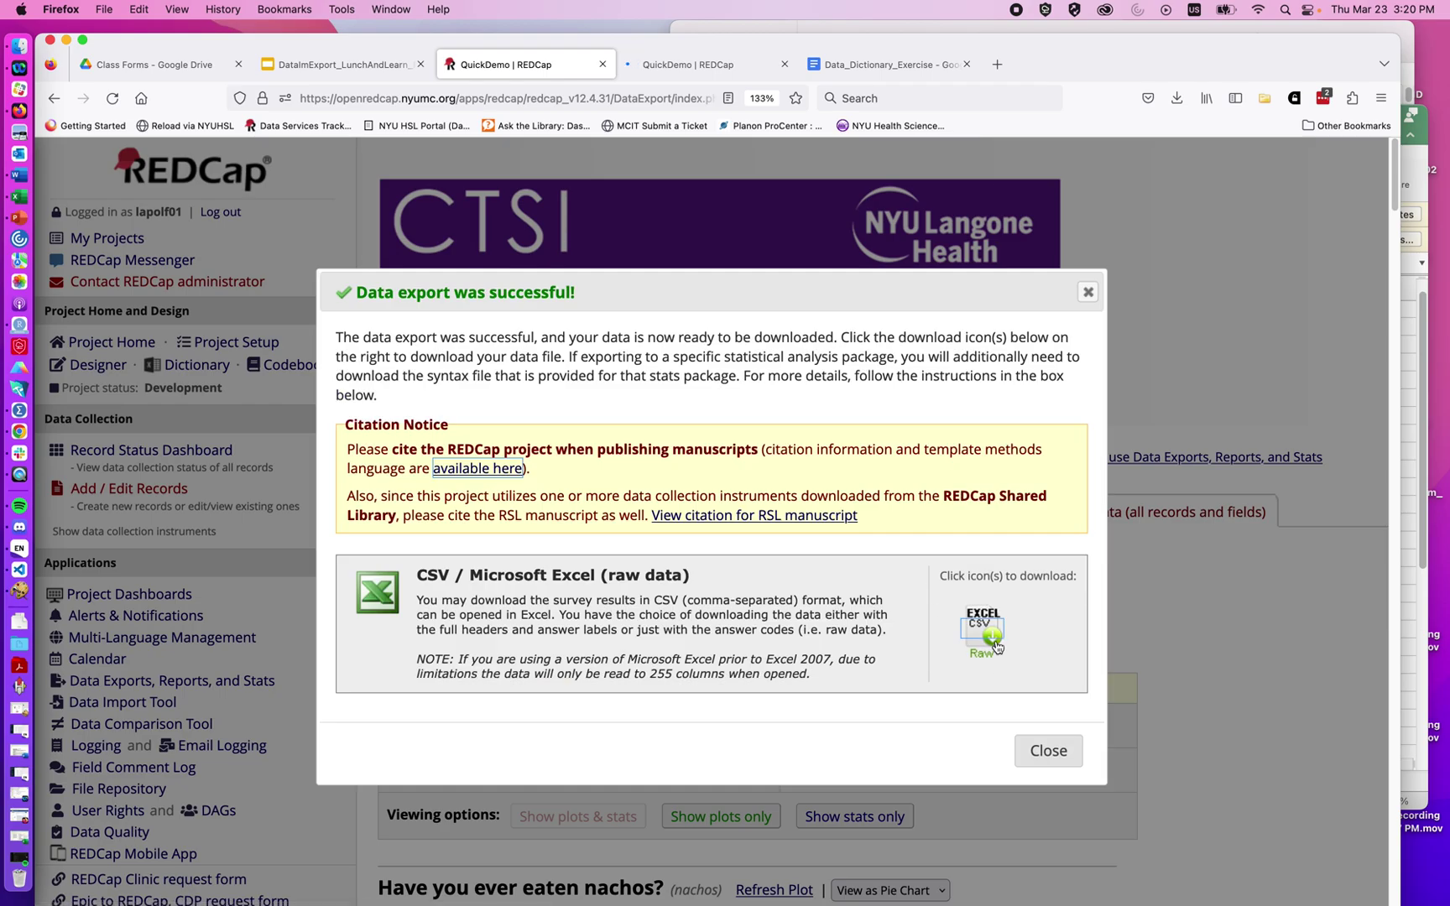
{"action": "left_click", "coordinate": [987, 644]}
{"action": "left_click", "coordinate": [939, 154]}
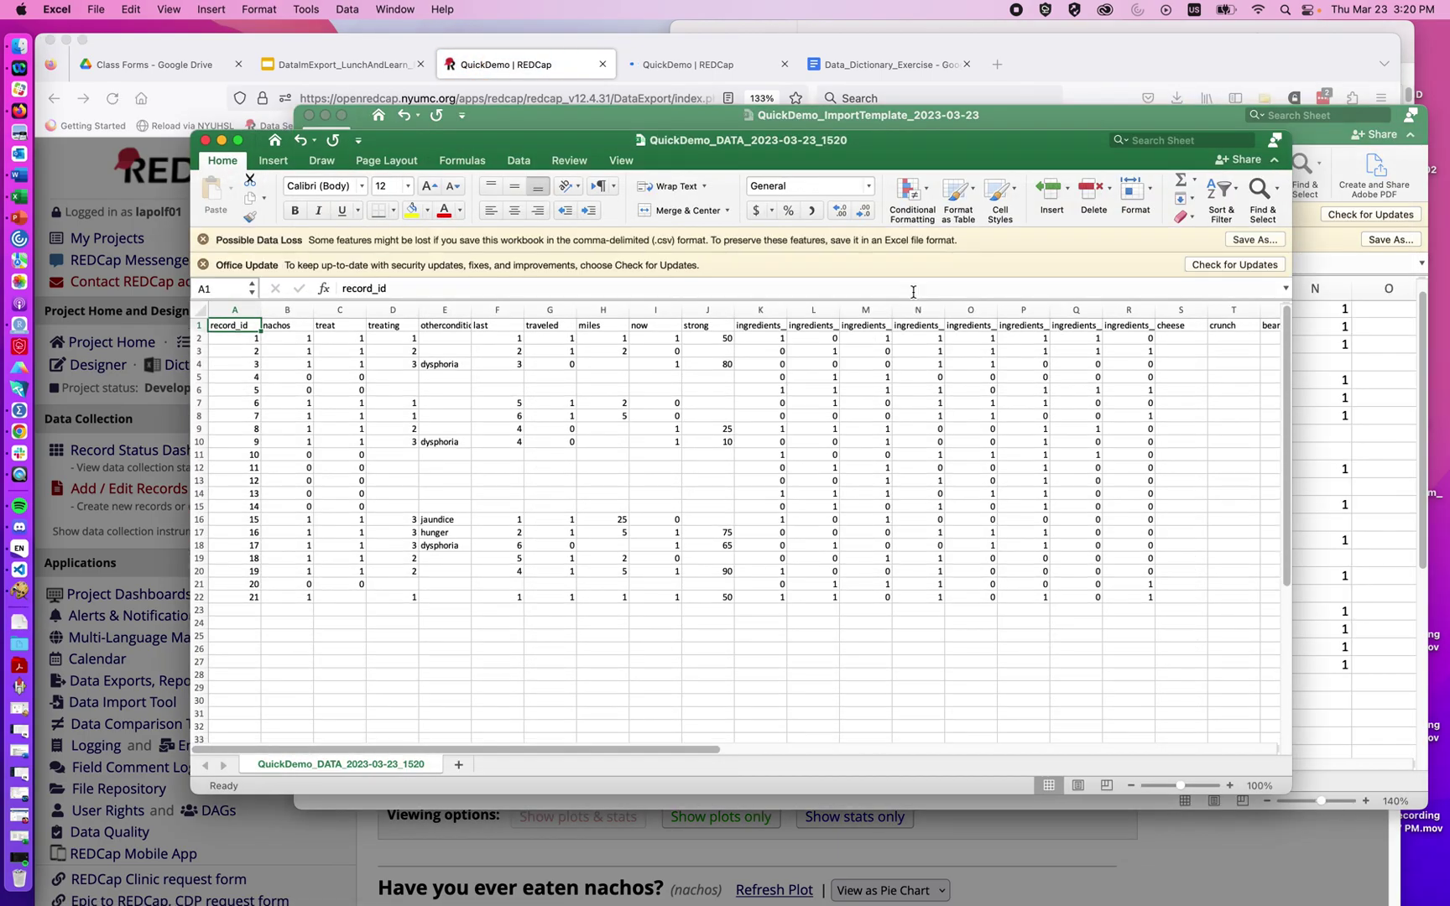
{"action": "left_click", "coordinate": [1230, 786]}
{"action": "left_click", "coordinate": [1230, 785]}
{"action": "left_click", "coordinate": [1230, 785]}
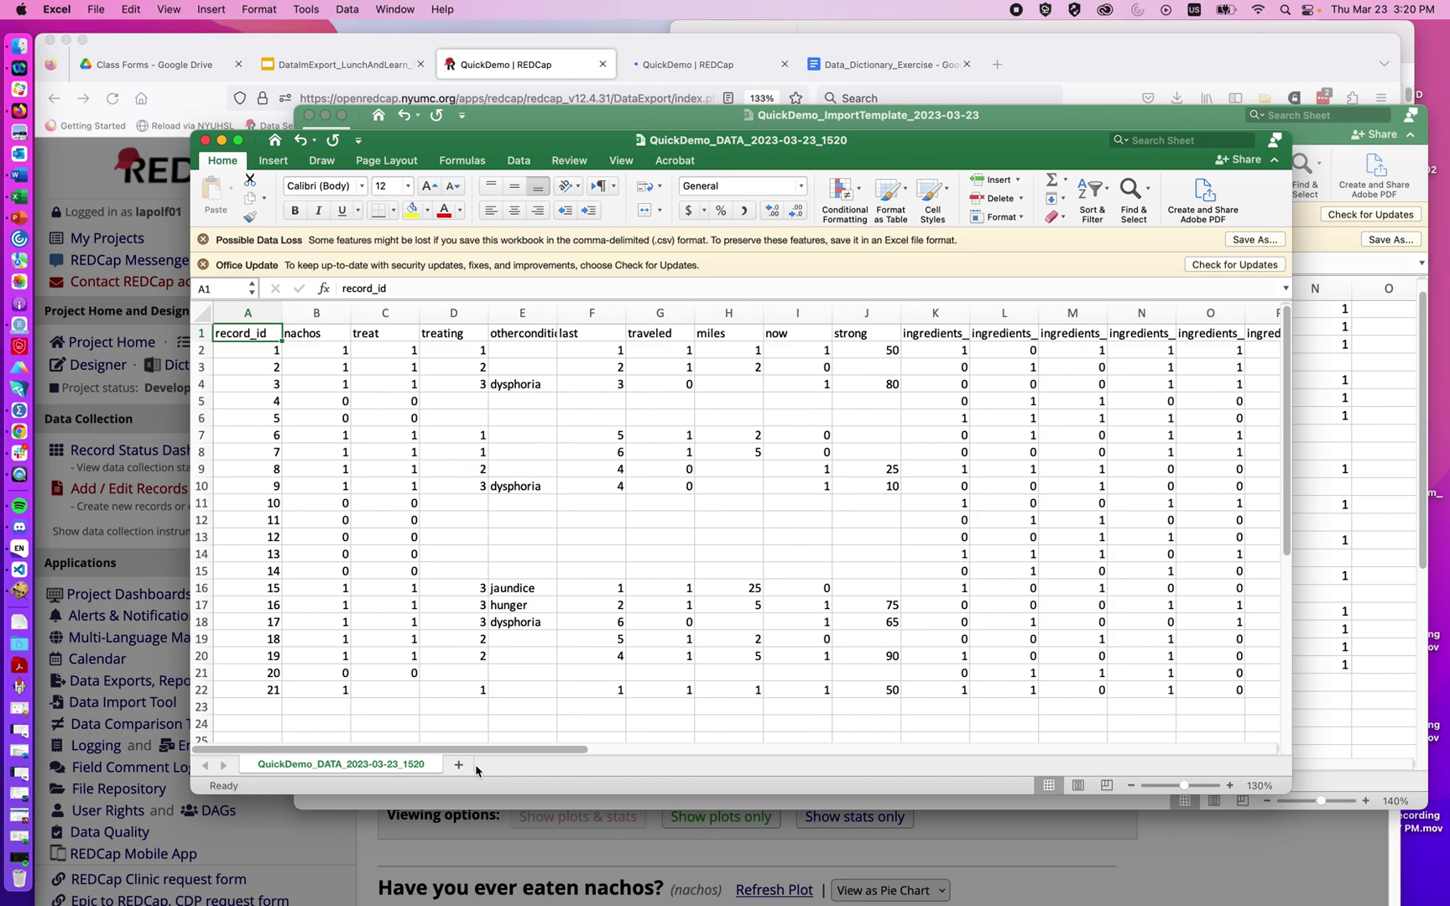
{"action": "left_click", "coordinate": [478, 841]}
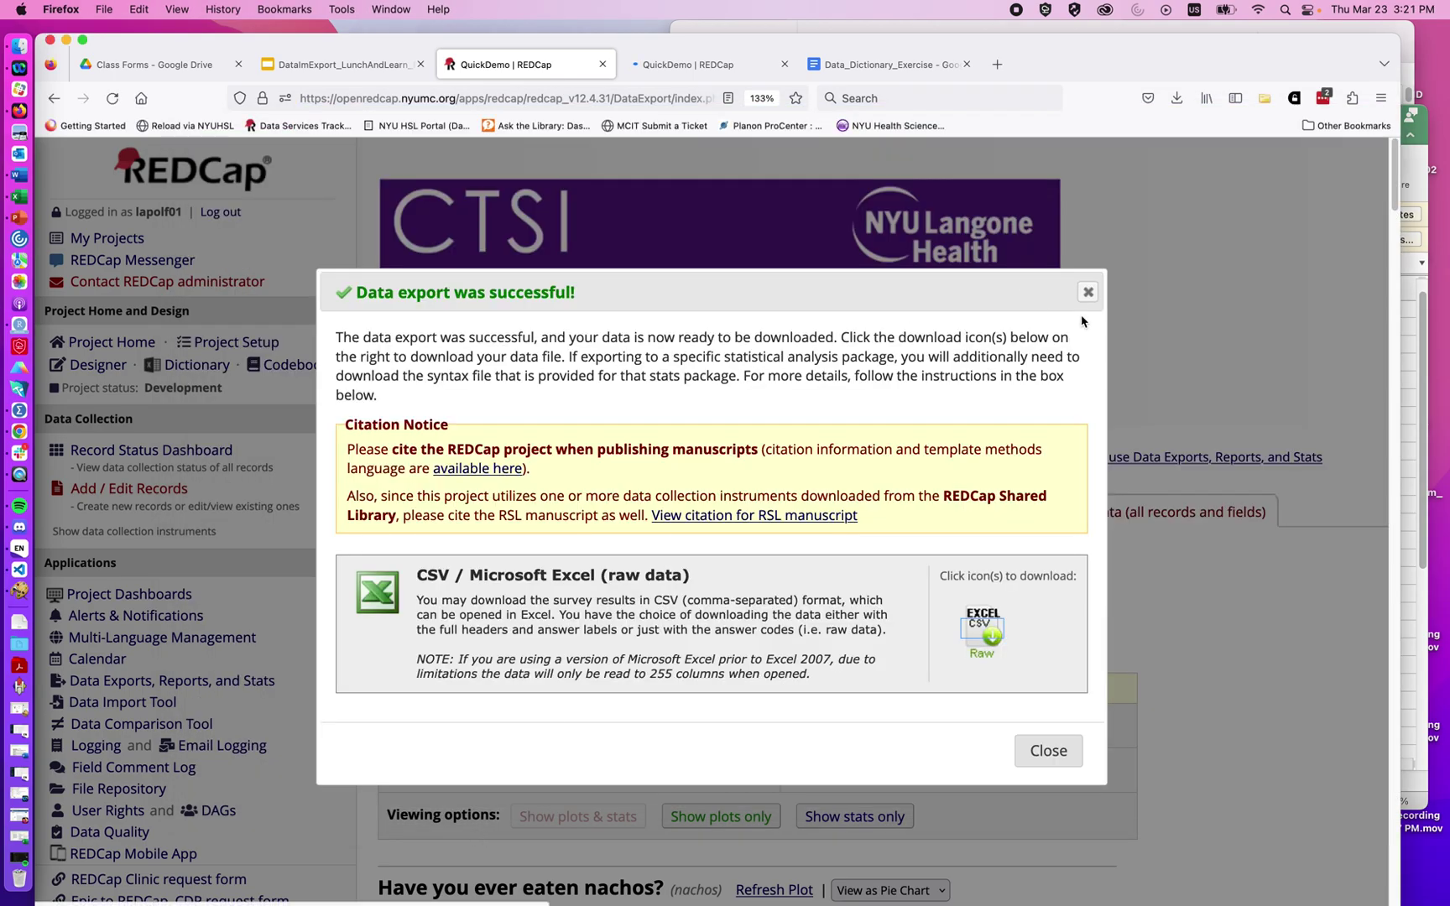
- Export all data again as CSV / Microsoft Excel (labels) and download the file
{"action": "left_click", "coordinate": [1088, 294]}
{"action": "left_click", "coordinate": [897, 575]}
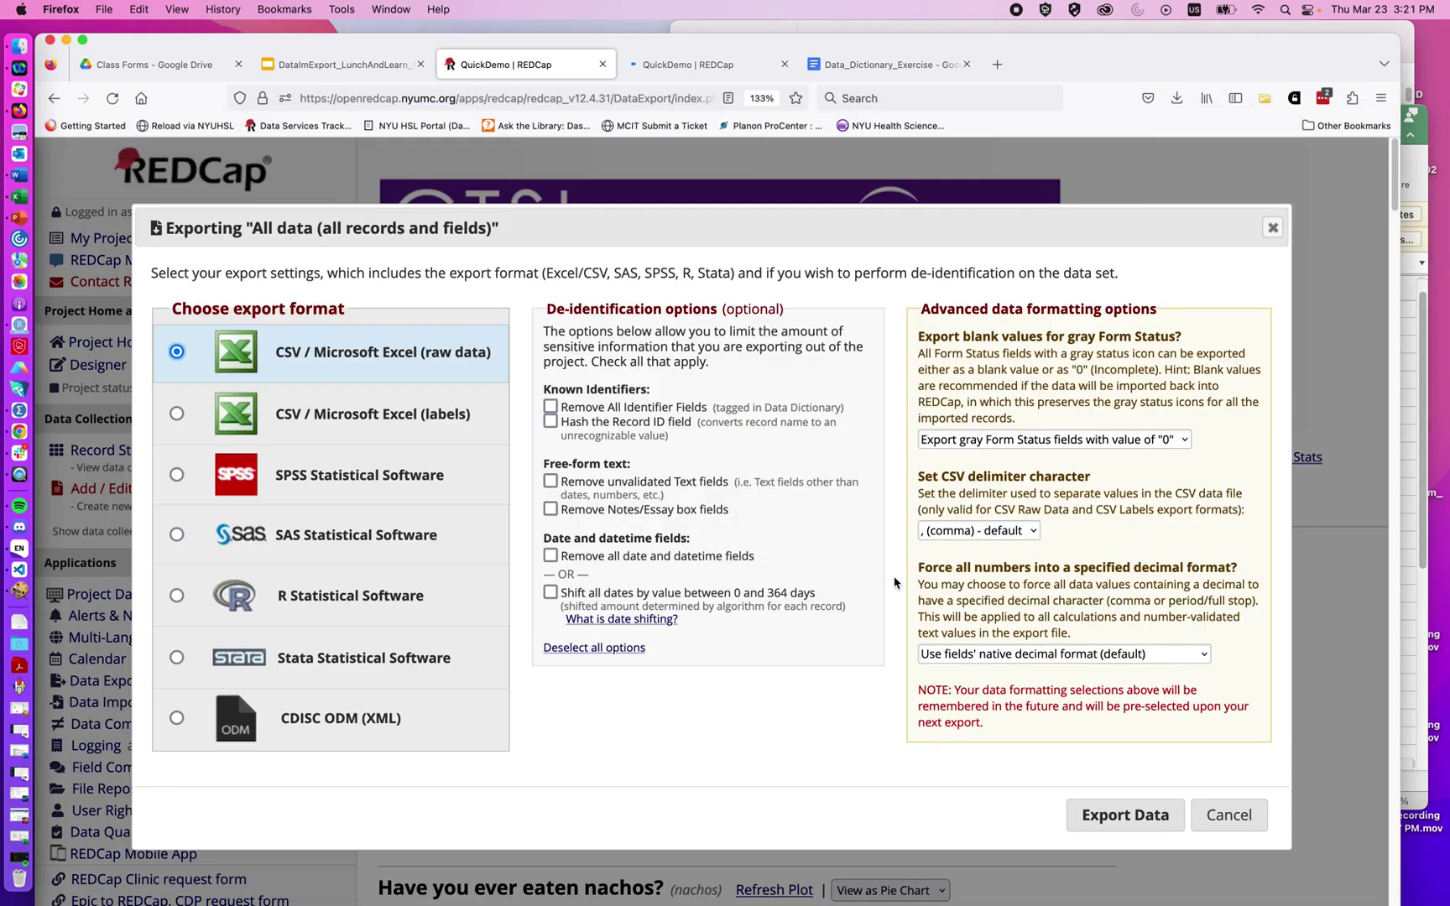
{"action": "left_click", "coordinate": [418, 413]}
{"action": "left_click", "coordinate": [1120, 814]}
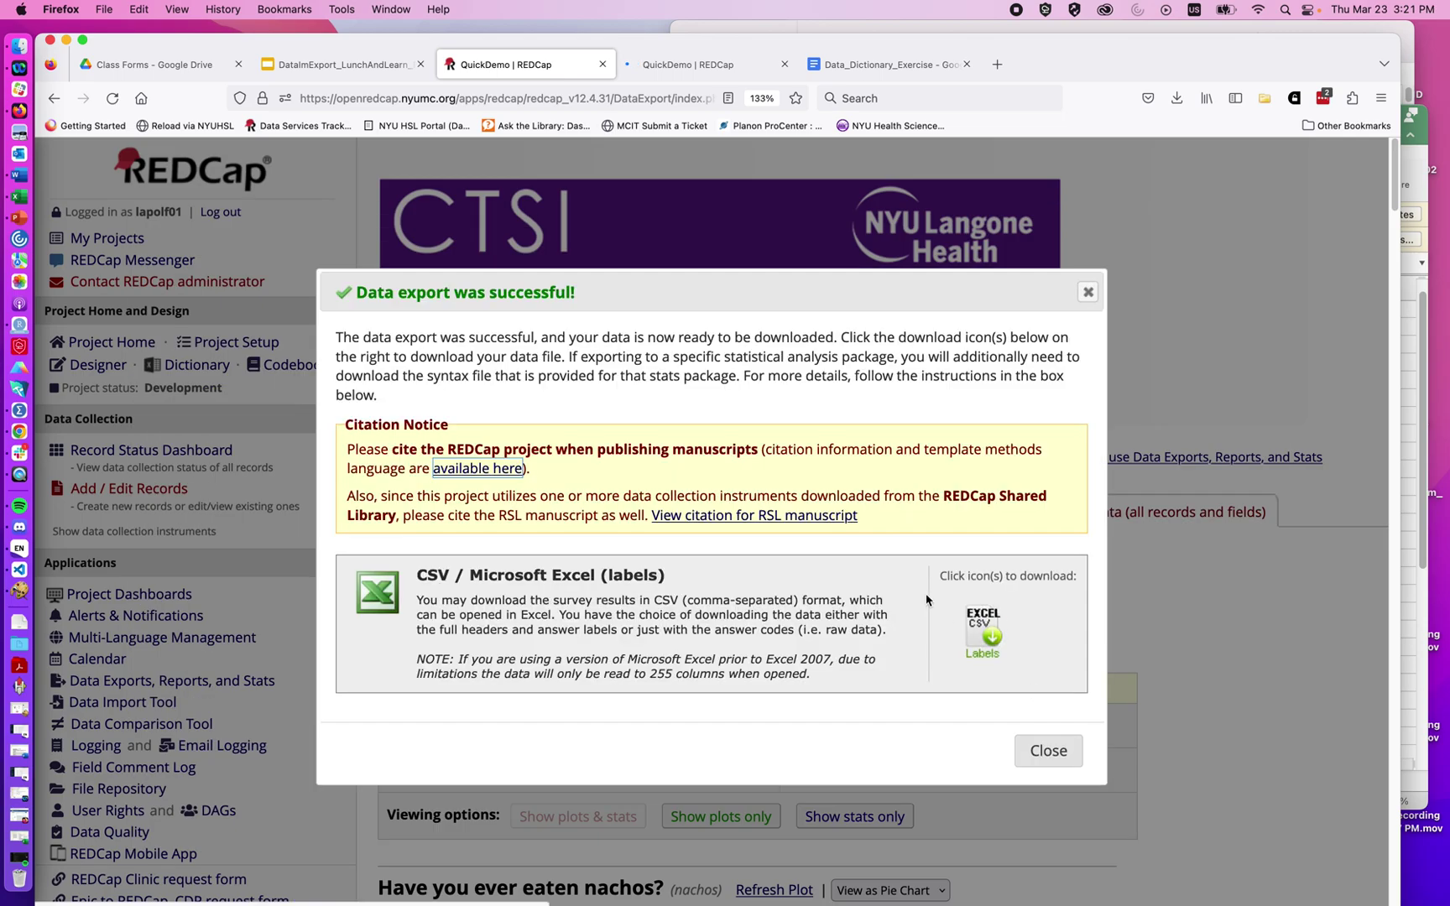
{"action": "left_click", "coordinate": [965, 630]}
- Review QuickDemo_DATA_LABELS_2023-03-23_1521 in Excel with column K widened, then return to REDCap
{"action": "left_click", "coordinate": [931, 184]}
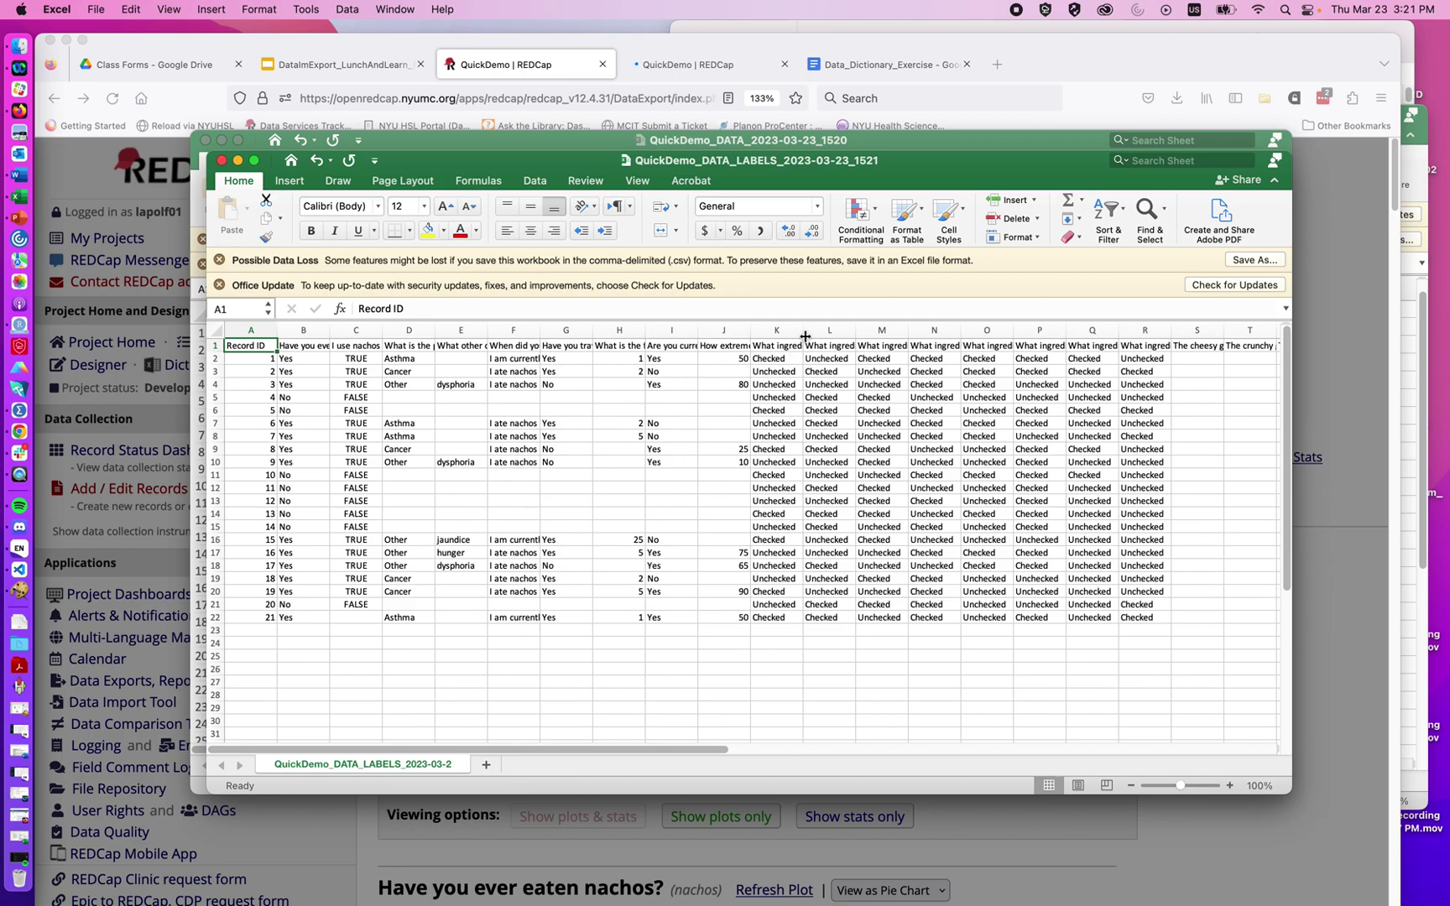
{"action": "left_click_drag", "start_coordinate": [803, 329], "coordinate": [979, 331]}
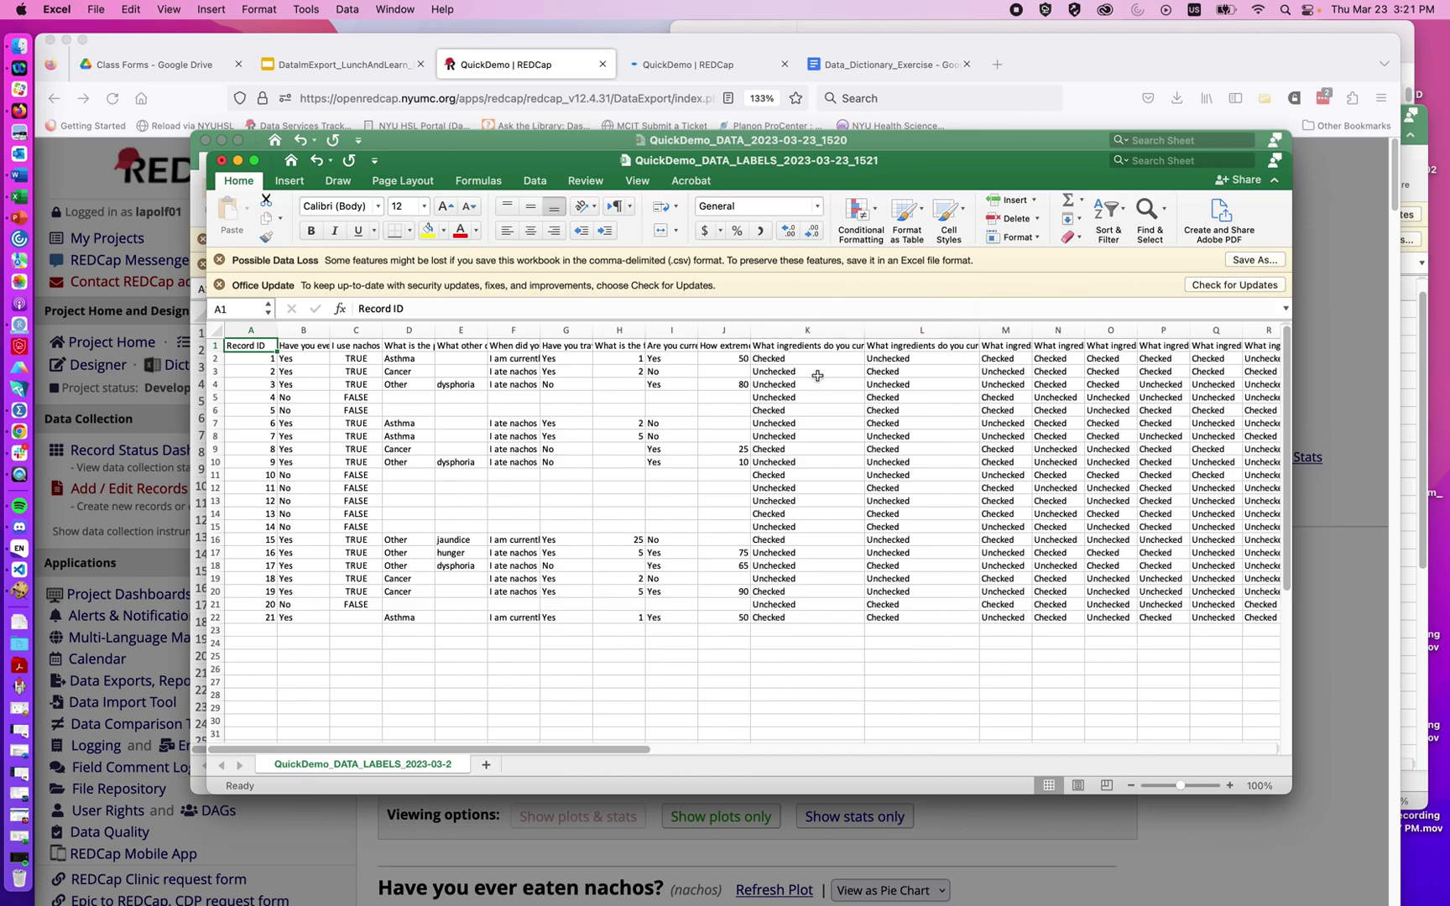
{"action": "scroll", "coordinate": [817, 376], "scroll_direction": "right", "scroll_amount": 5}
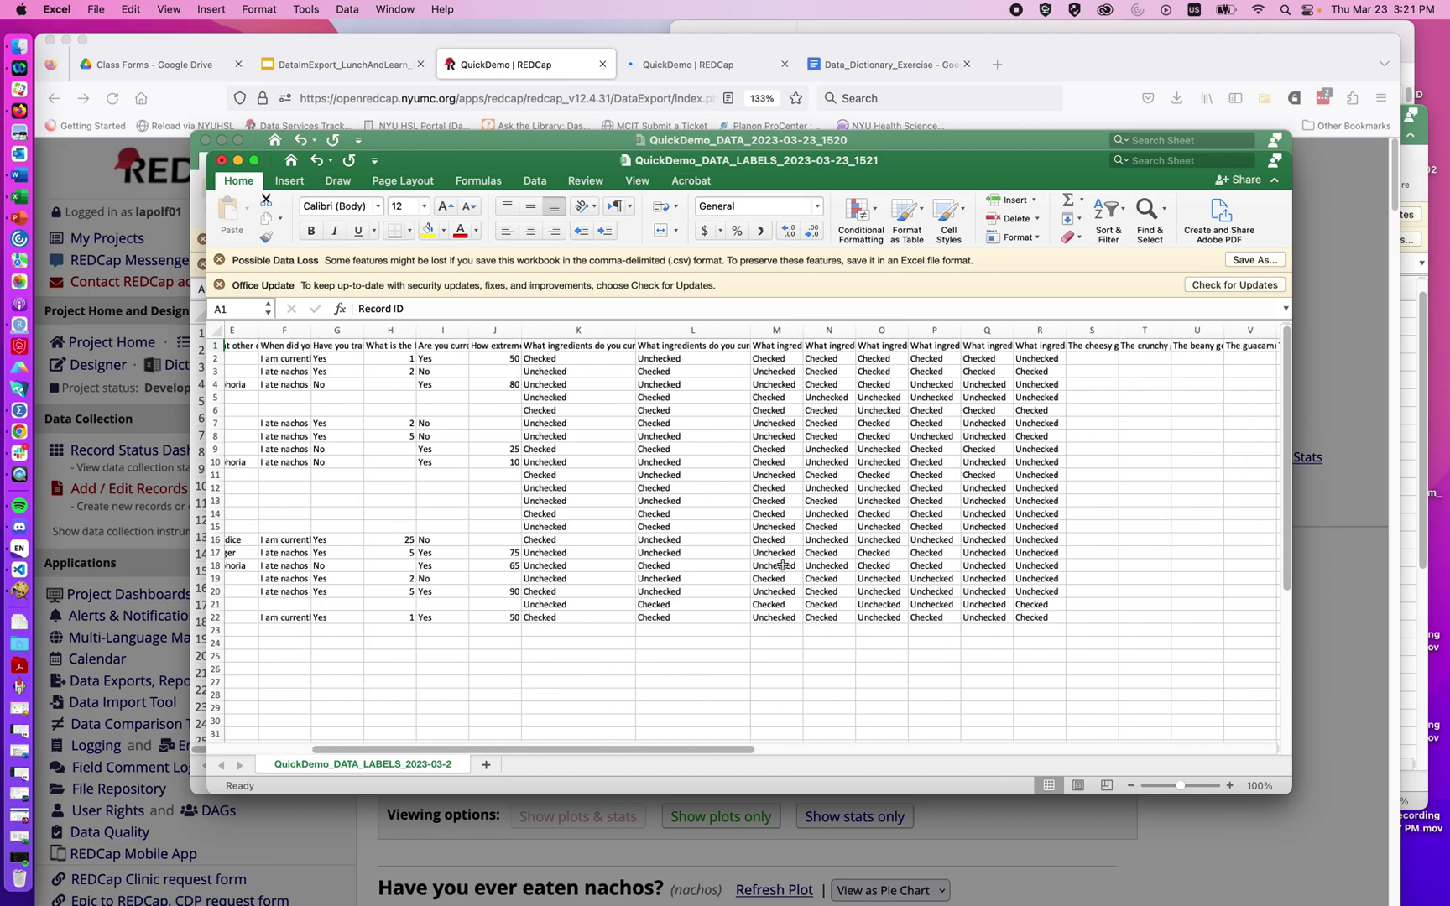
{"action": "left_click", "coordinate": [1022, 849]}
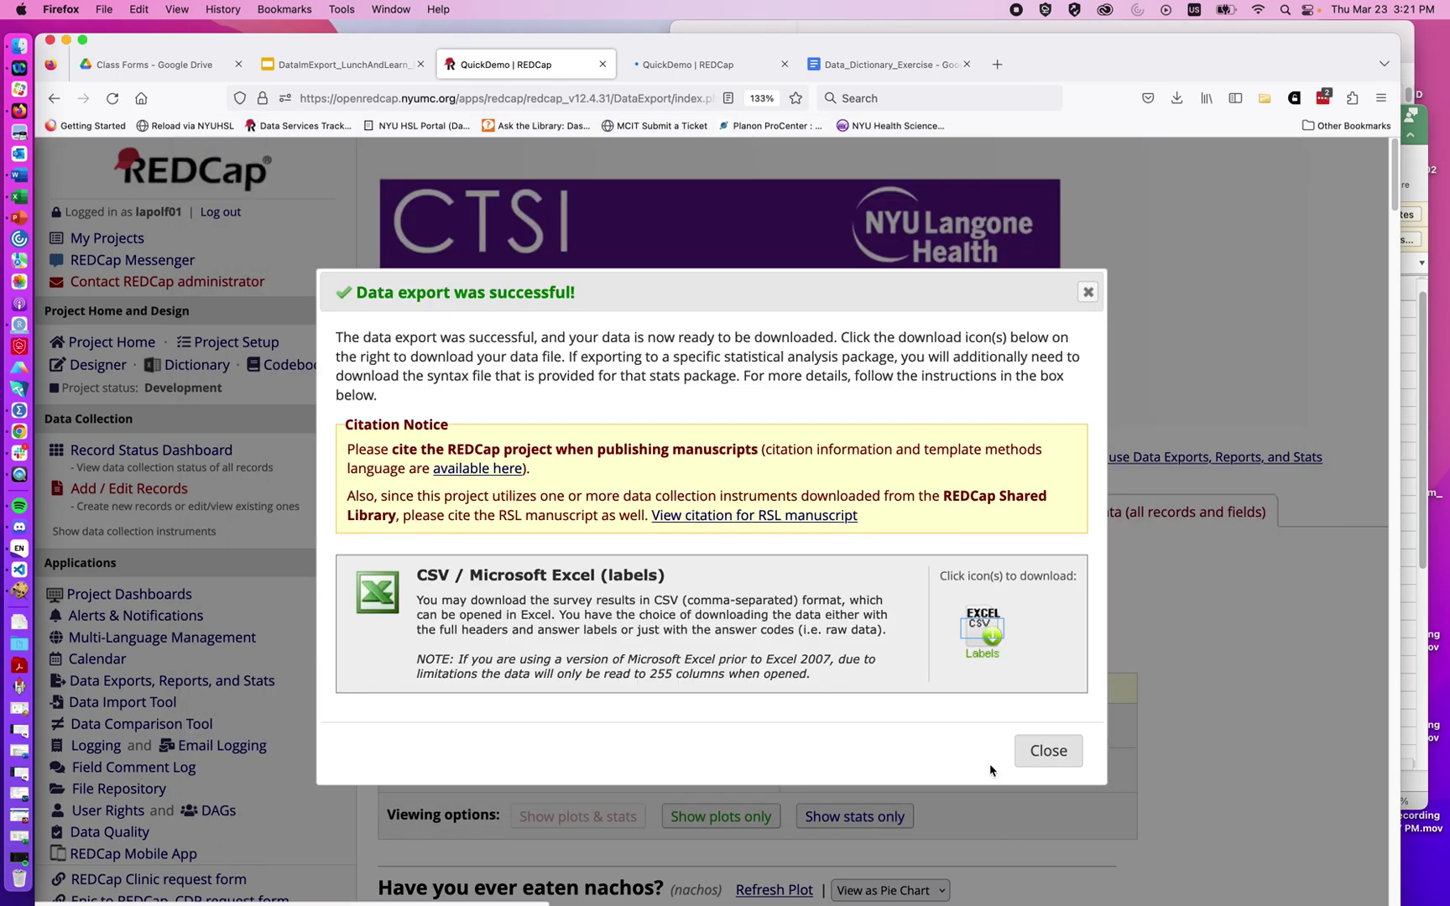
- Dismiss the success message and reopen export settings with SPSS Statistical Software selected
{"action": "left_click", "coordinate": [1056, 751]}
{"action": "left_click", "coordinate": [890, 577]}
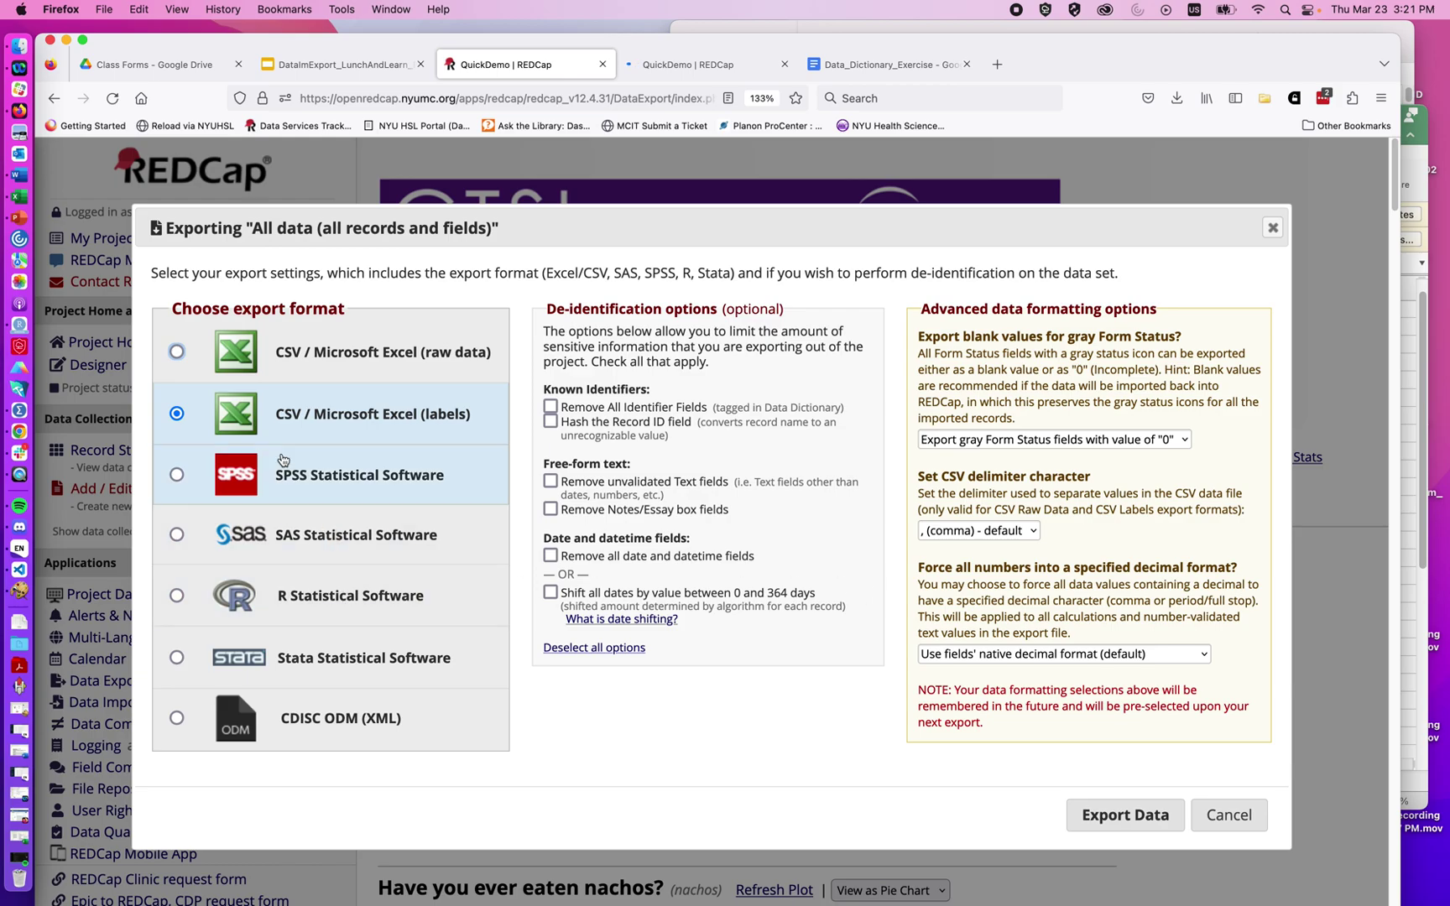
{"action": "left_click", "coordinate": [302, 472]}
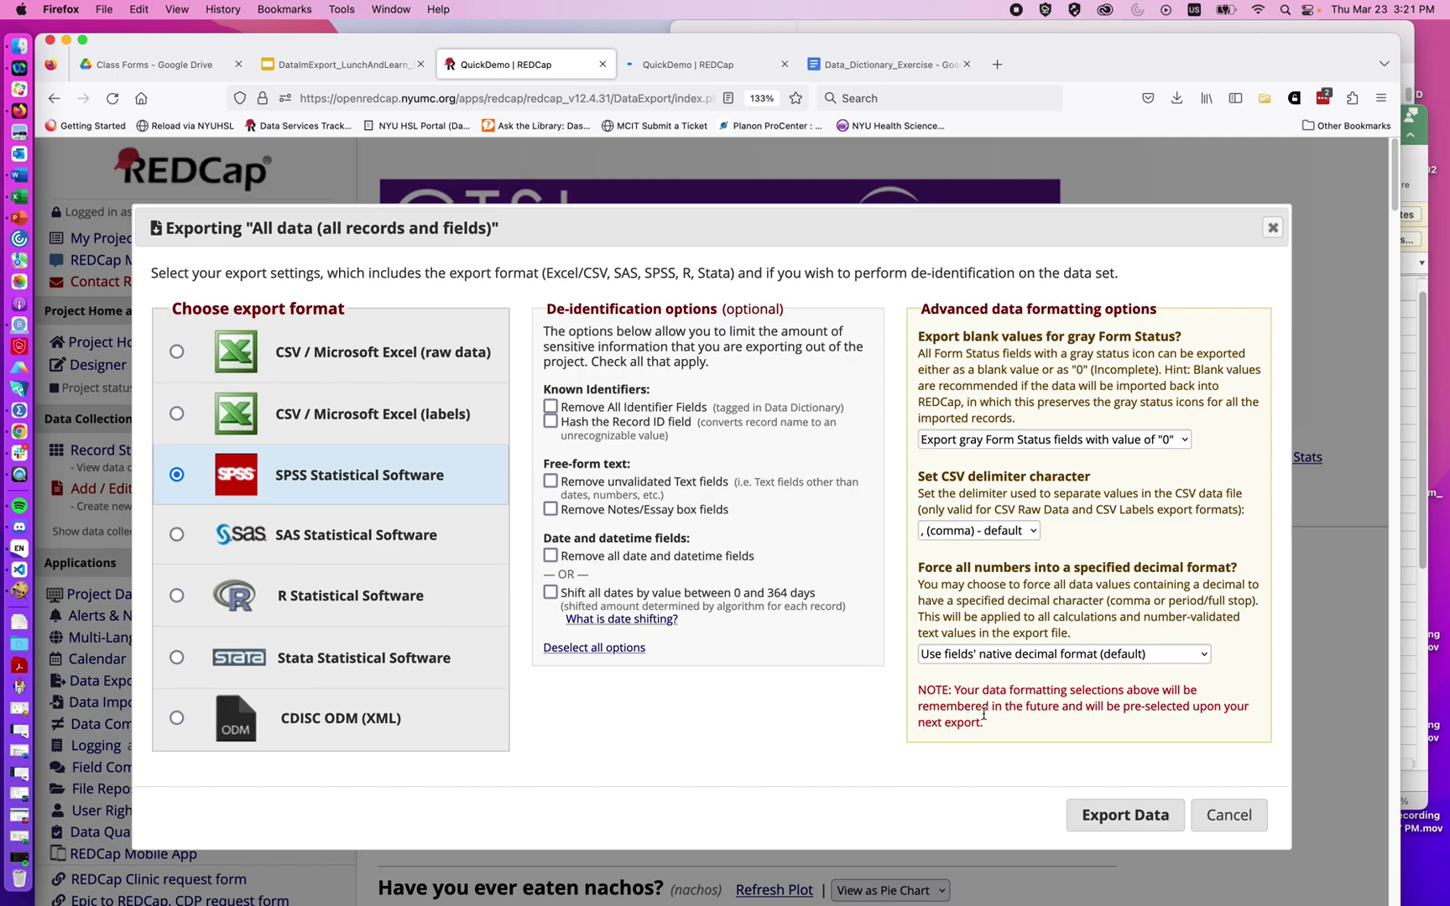
- Run the SPSS export and download the data CSV, SPSS syntax and pathway mapper files
{"action": "left_click", "coordinate": [1092, 812]}
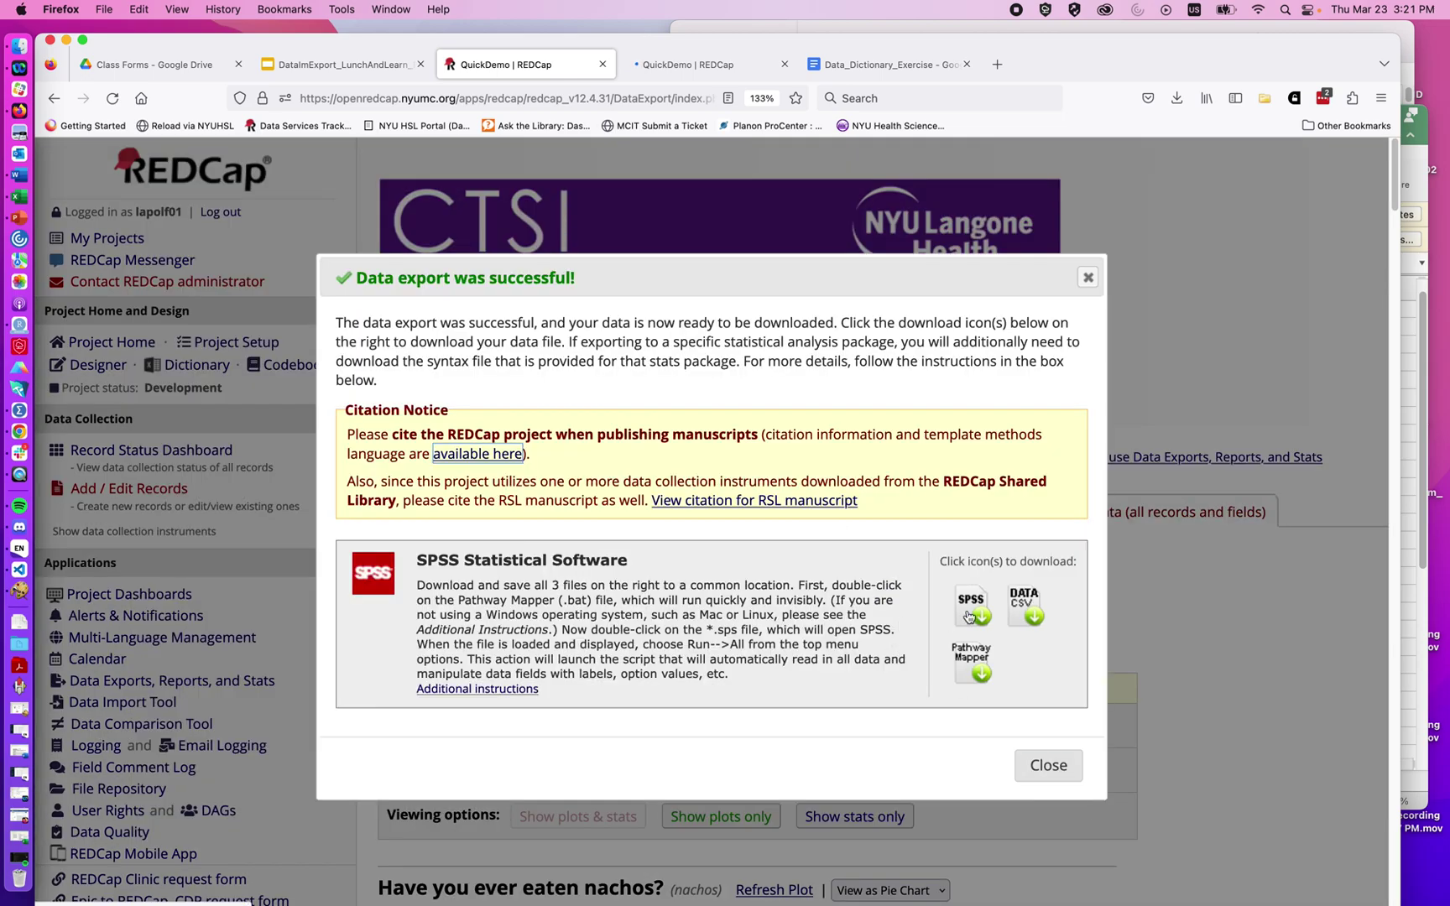
{"action": "left_click", "coordinate": [1025, 601]}
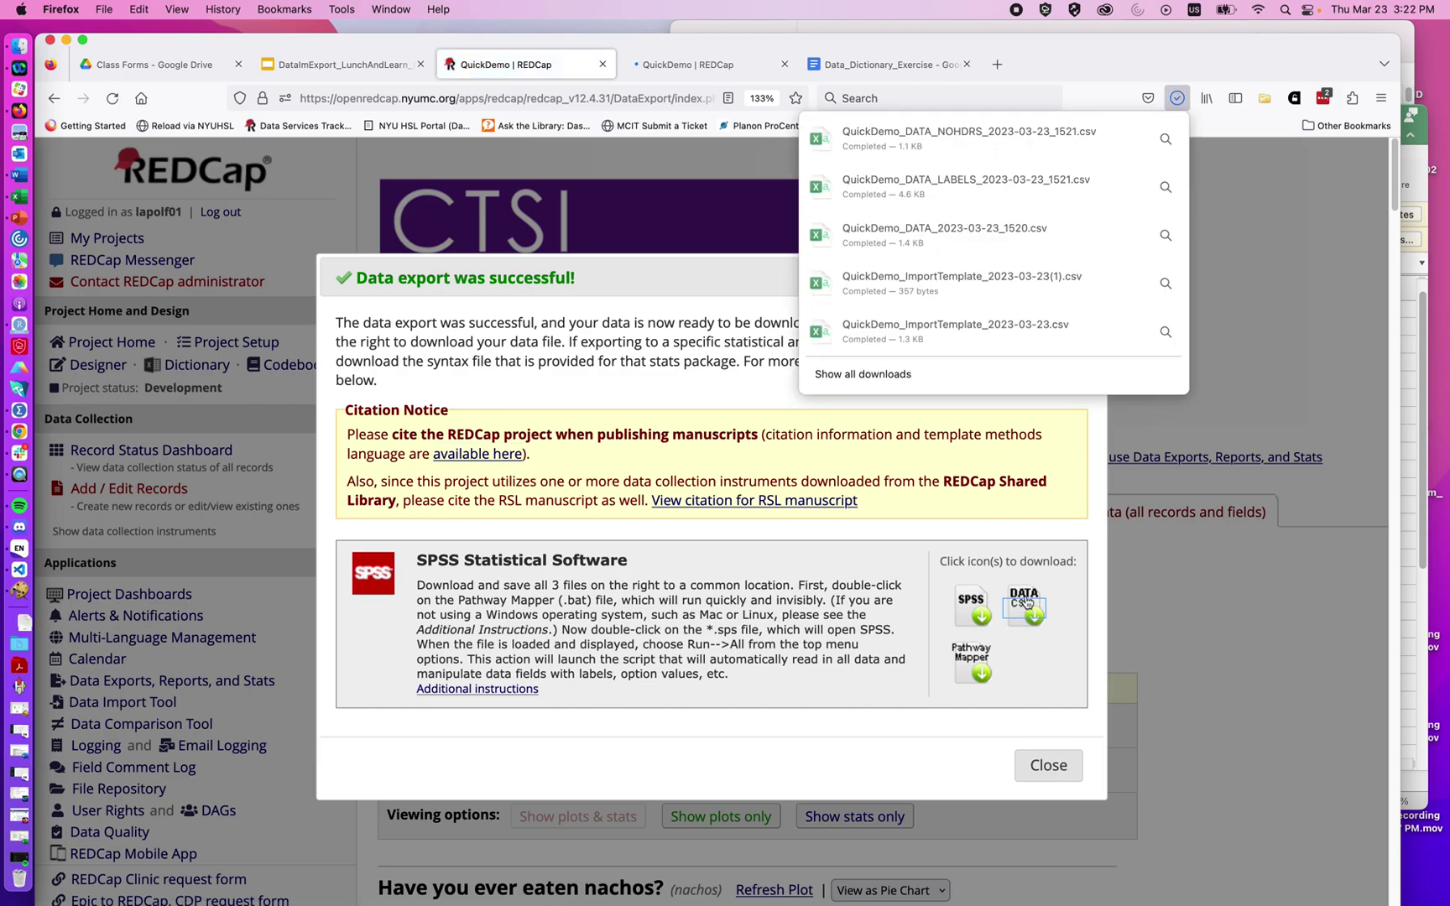
{"action": "left_click", "coordinate": [978, 605]}
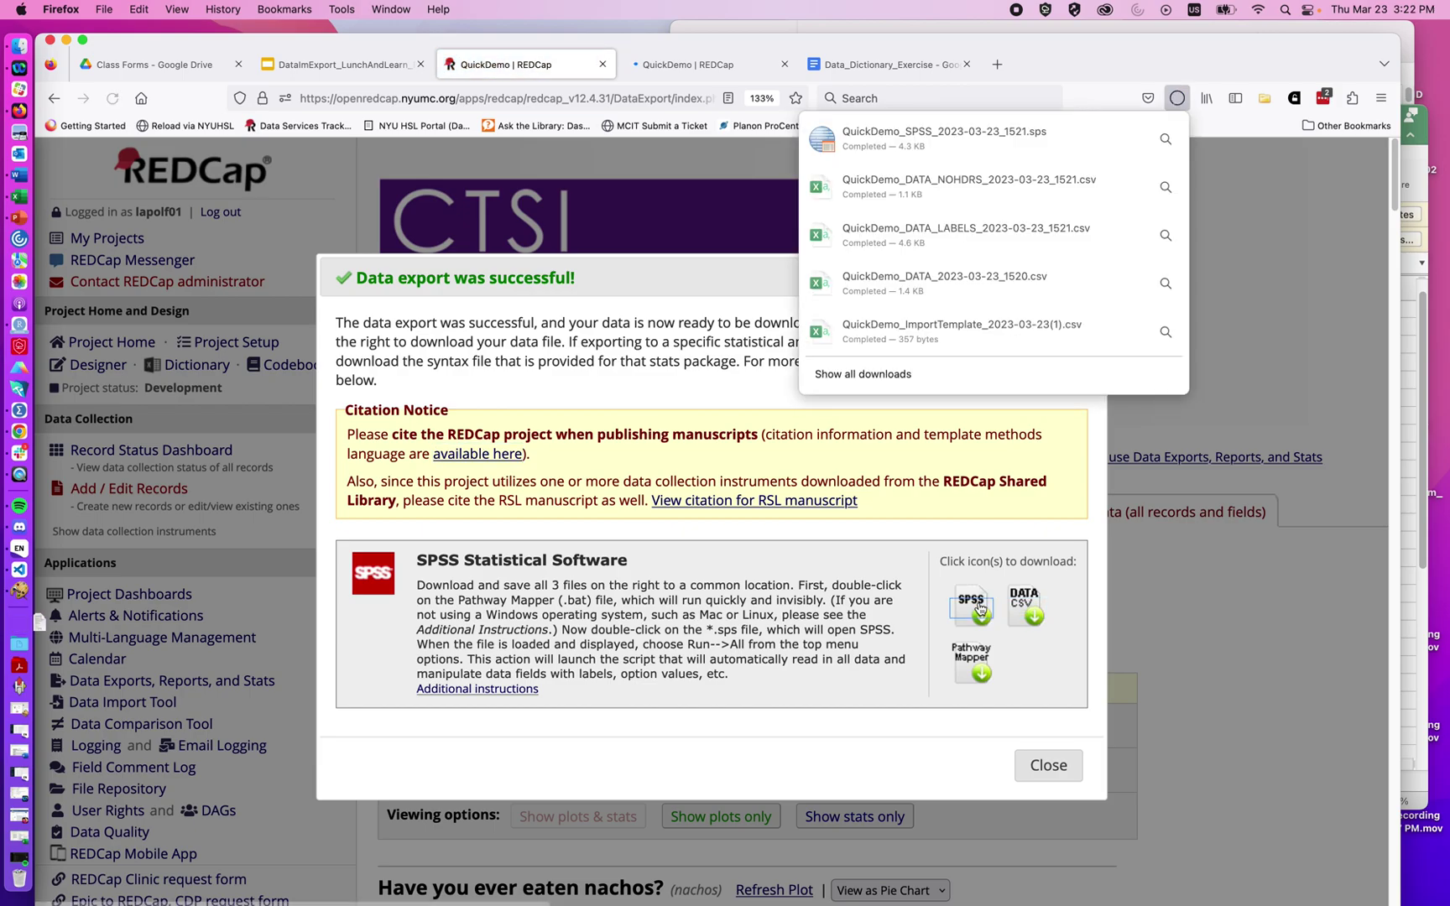
{"action": "left_click", "coordinate": [978, 656]}
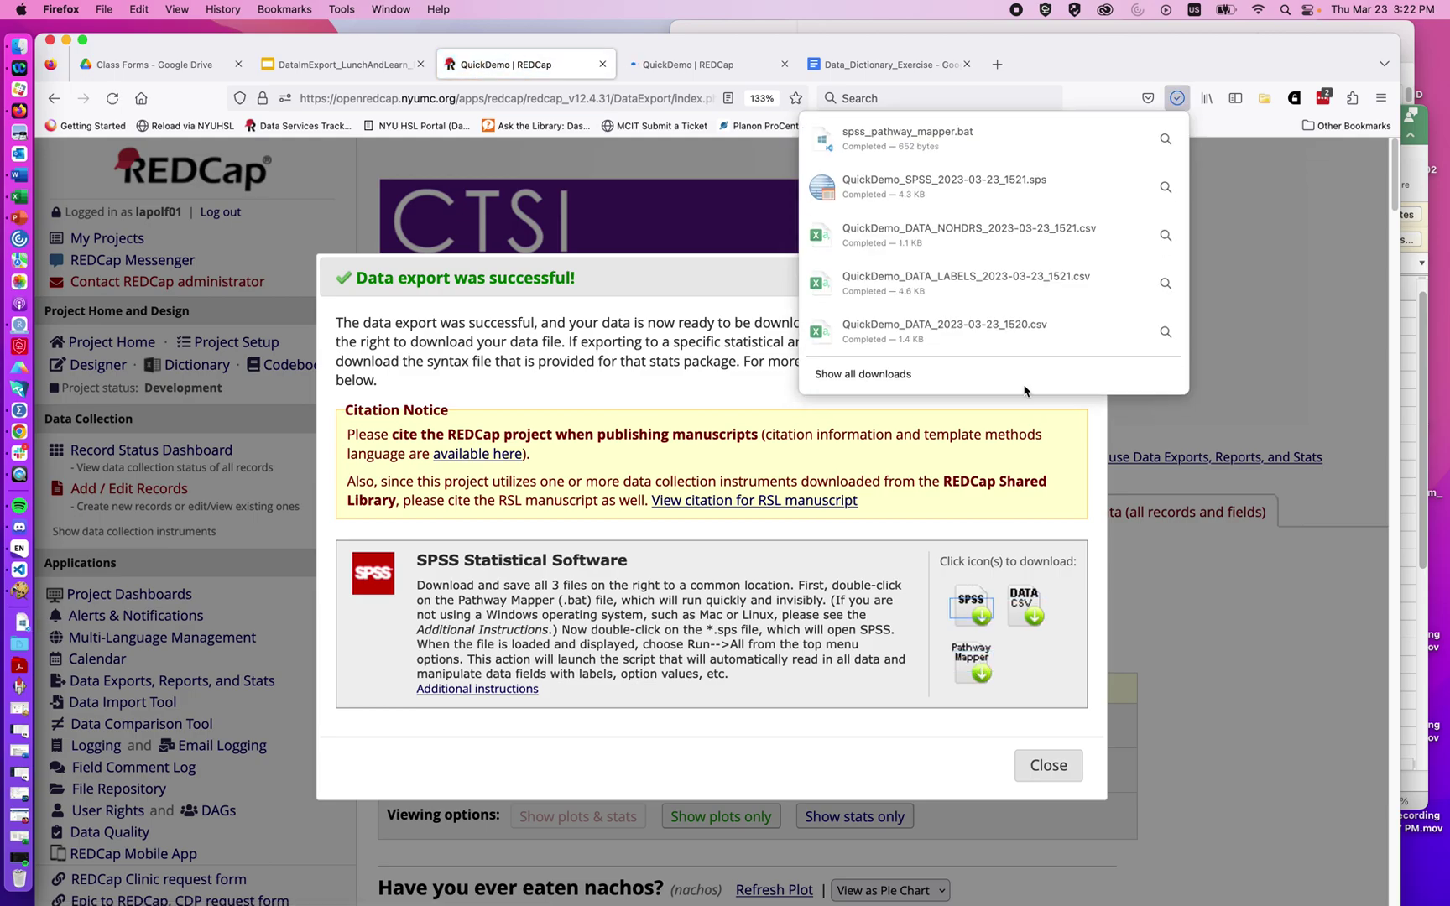
- View spss_pathway_mapper.bat, then expand REDCap's additional instructions for non-Windows users
{"action": "left_click", "coordinate": [1023, 149]}
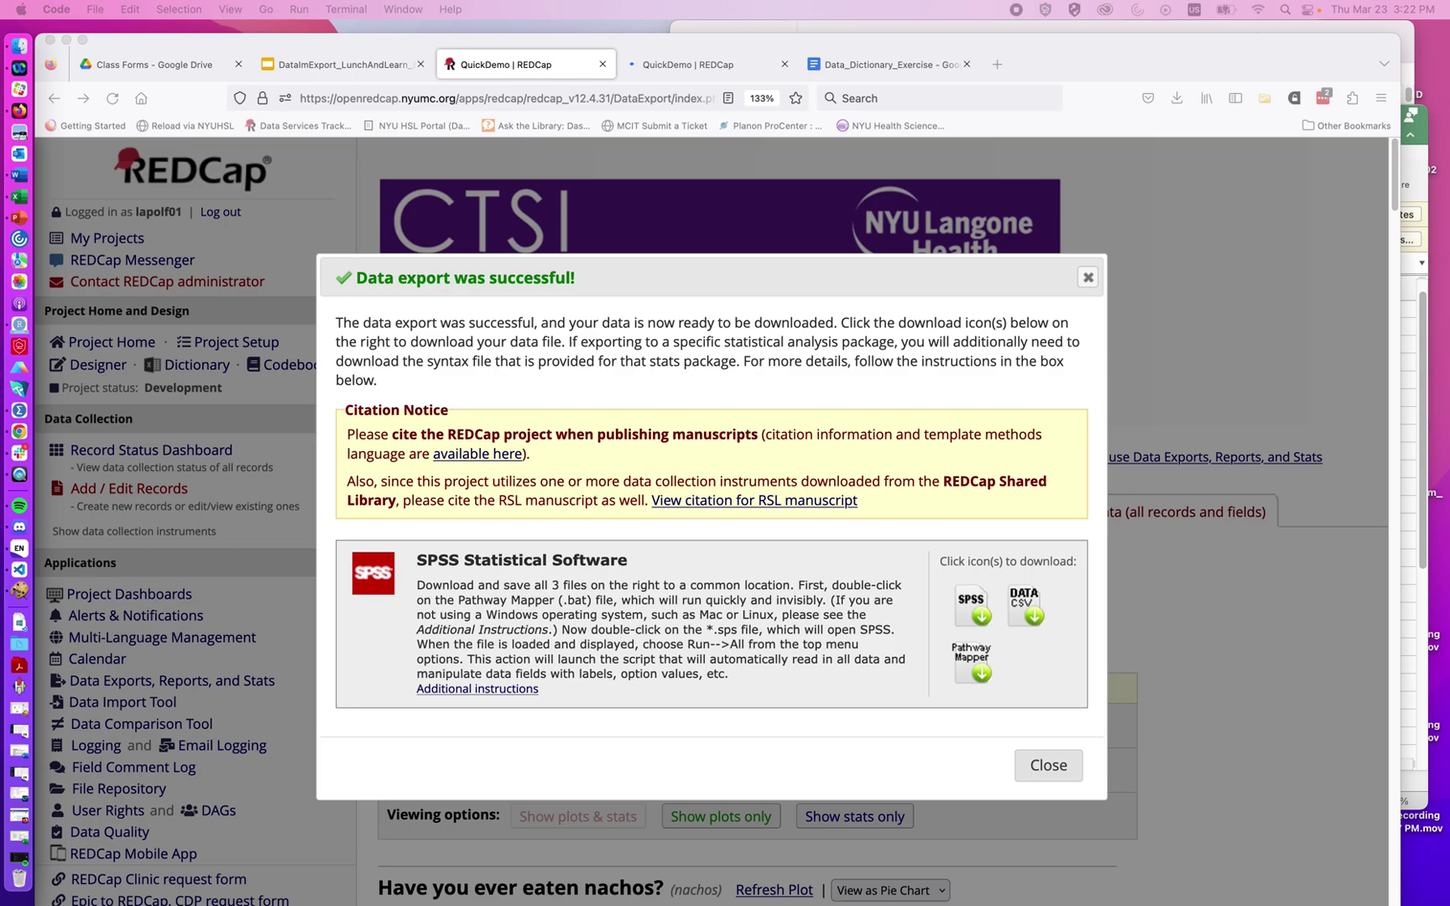
{"action": "left_click_drag", "start_coordinate": [1339, 279], "coordinate": [1022, 235]}
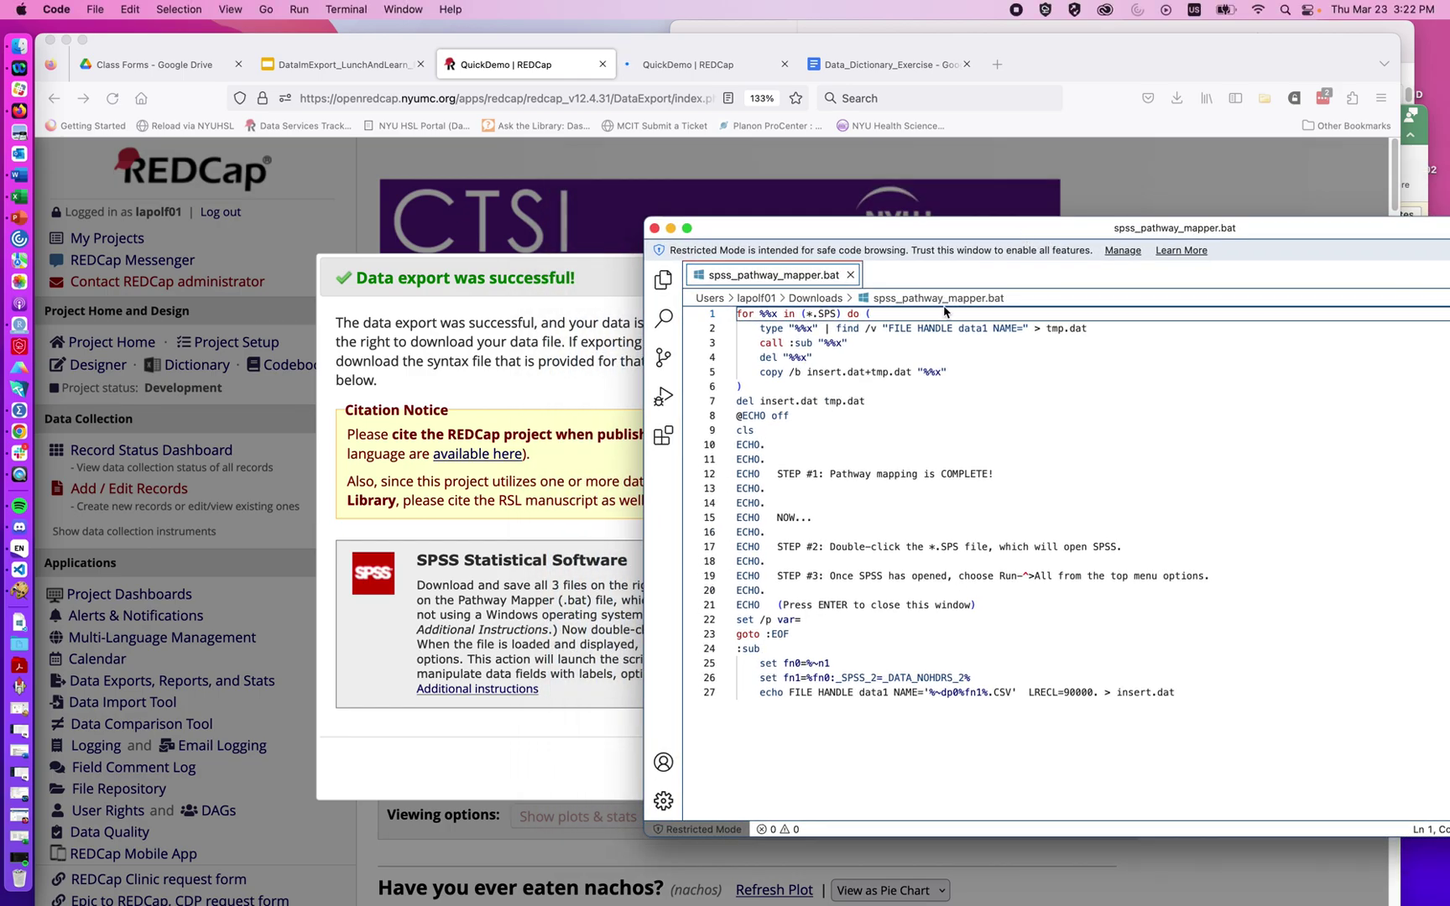
{"action": "left_click", "coordinate": [465, 694]}
{"action": "left_click", "coordinate": [470, 689]}
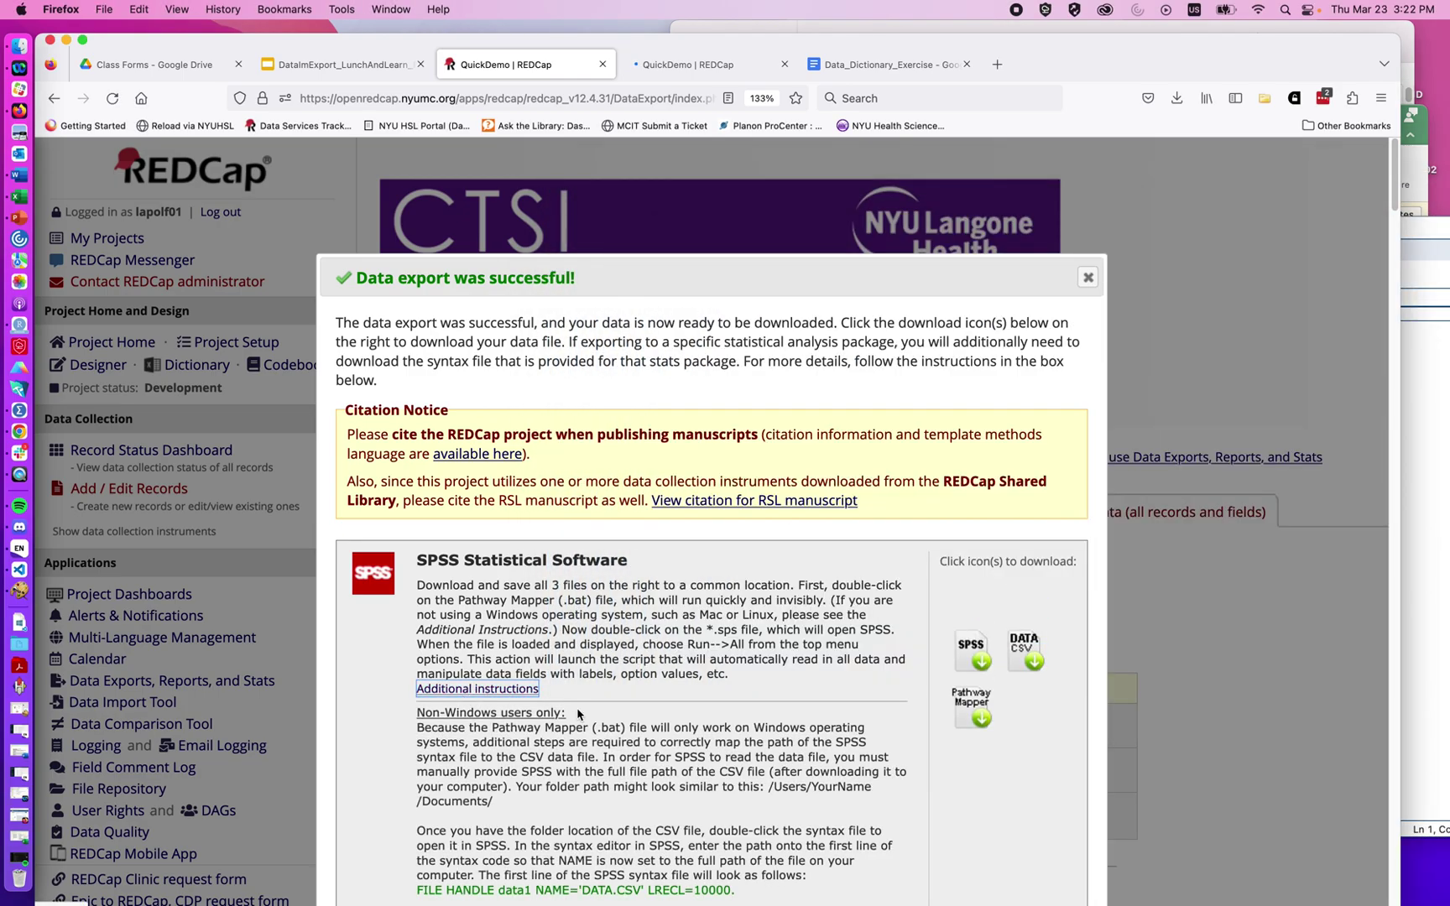
- Read through the non-Windows instructions and download and open QuickDemo_SPSS_2023-03-23_1521.sps
{"action": "scroll", "coordinate": [577, 709], "scroll_direction": "down", "scroll_amount": 1}
{"action": "scroll", "coordinate": [577, 709], "scroll_direction": "down", "scroll_amount": 3}
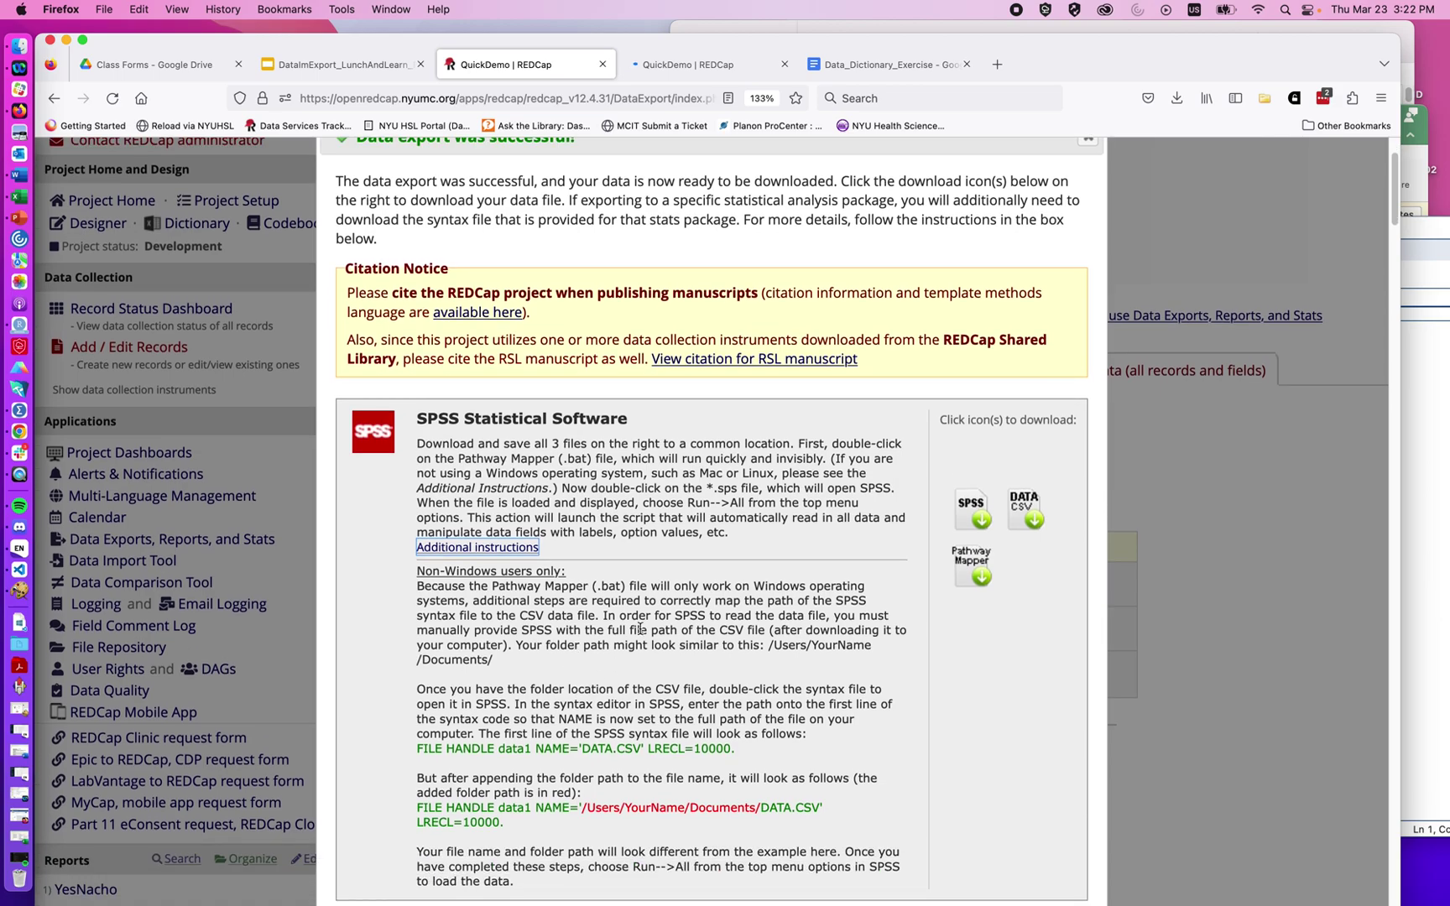
{"action": "left_click", "coordinate": [975, 518]}
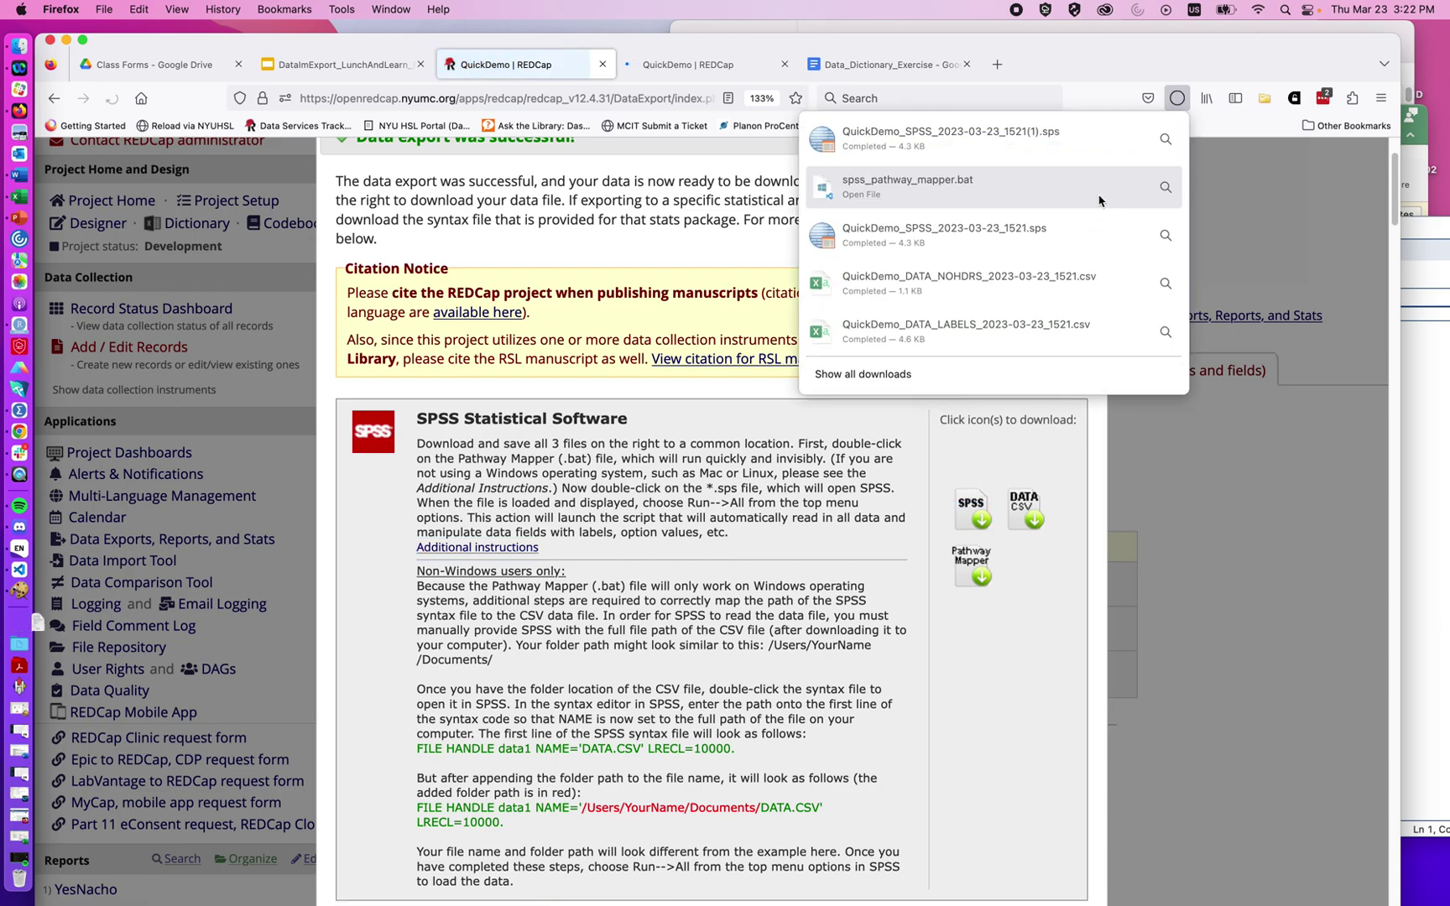
{"action": "left_click", "coordinate": [985, 244]}
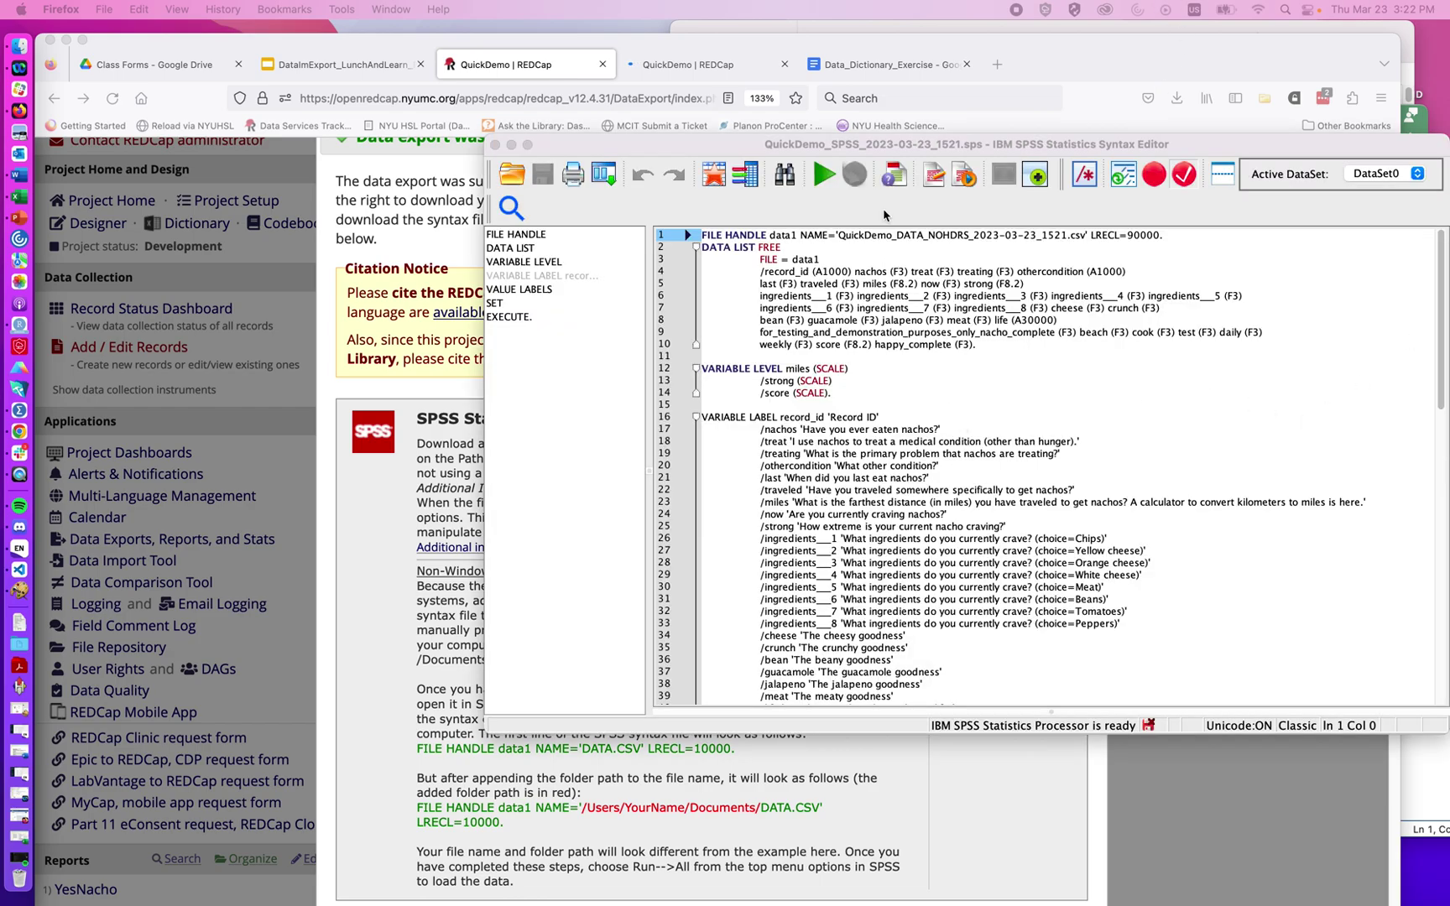
- Position the SPSS Syntax Editor window and show the Downloads folder in Finder
{"action": "left_click_drag", "start_coordinate": [808, 138], "coordinate": [682, 114]}
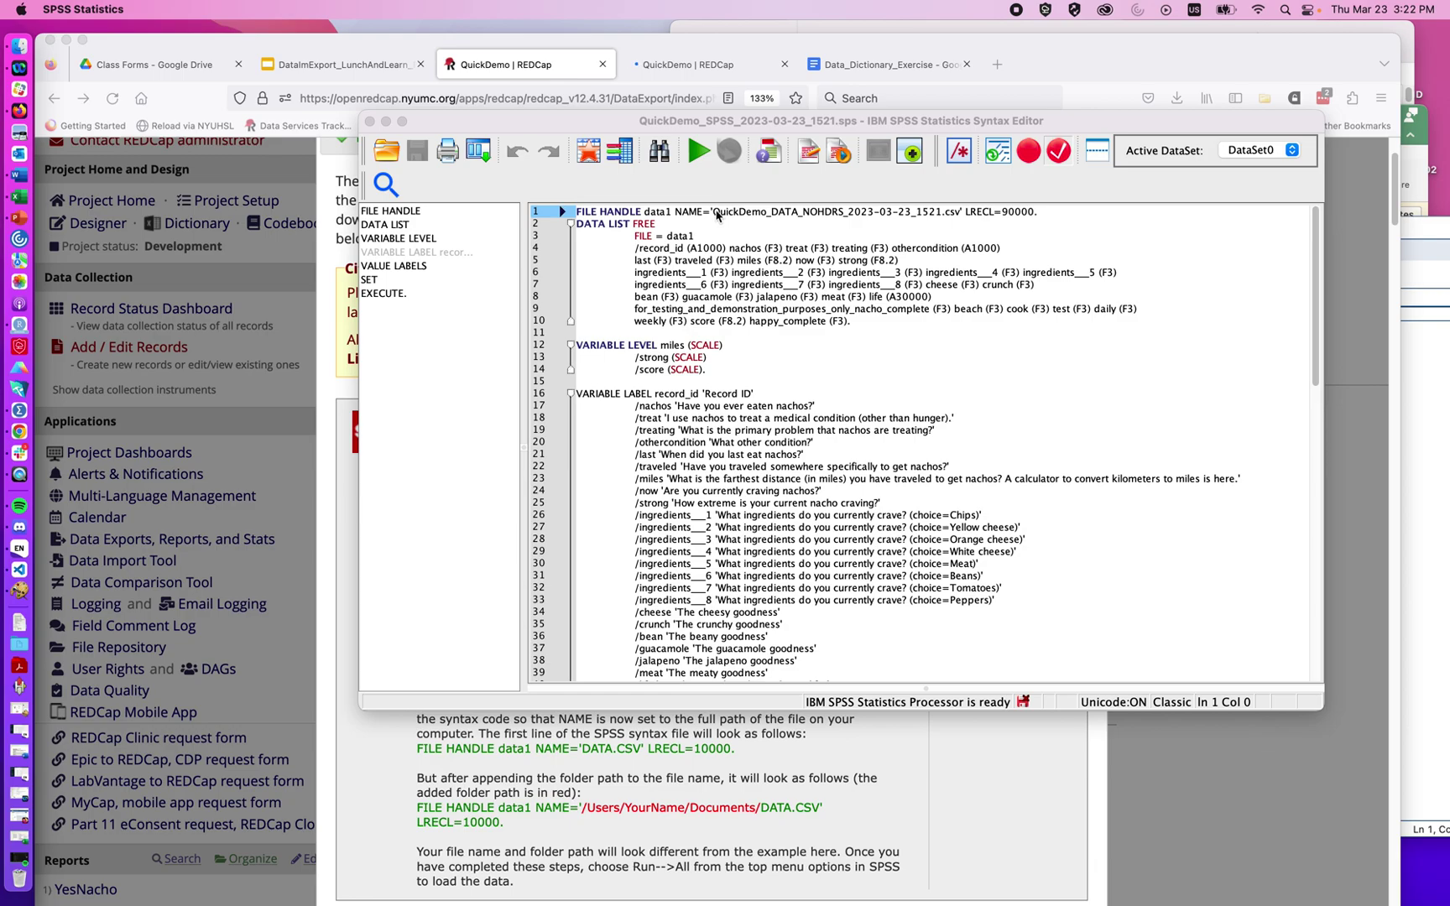
{"action": "left_click", "coordinate": [25, 43]}
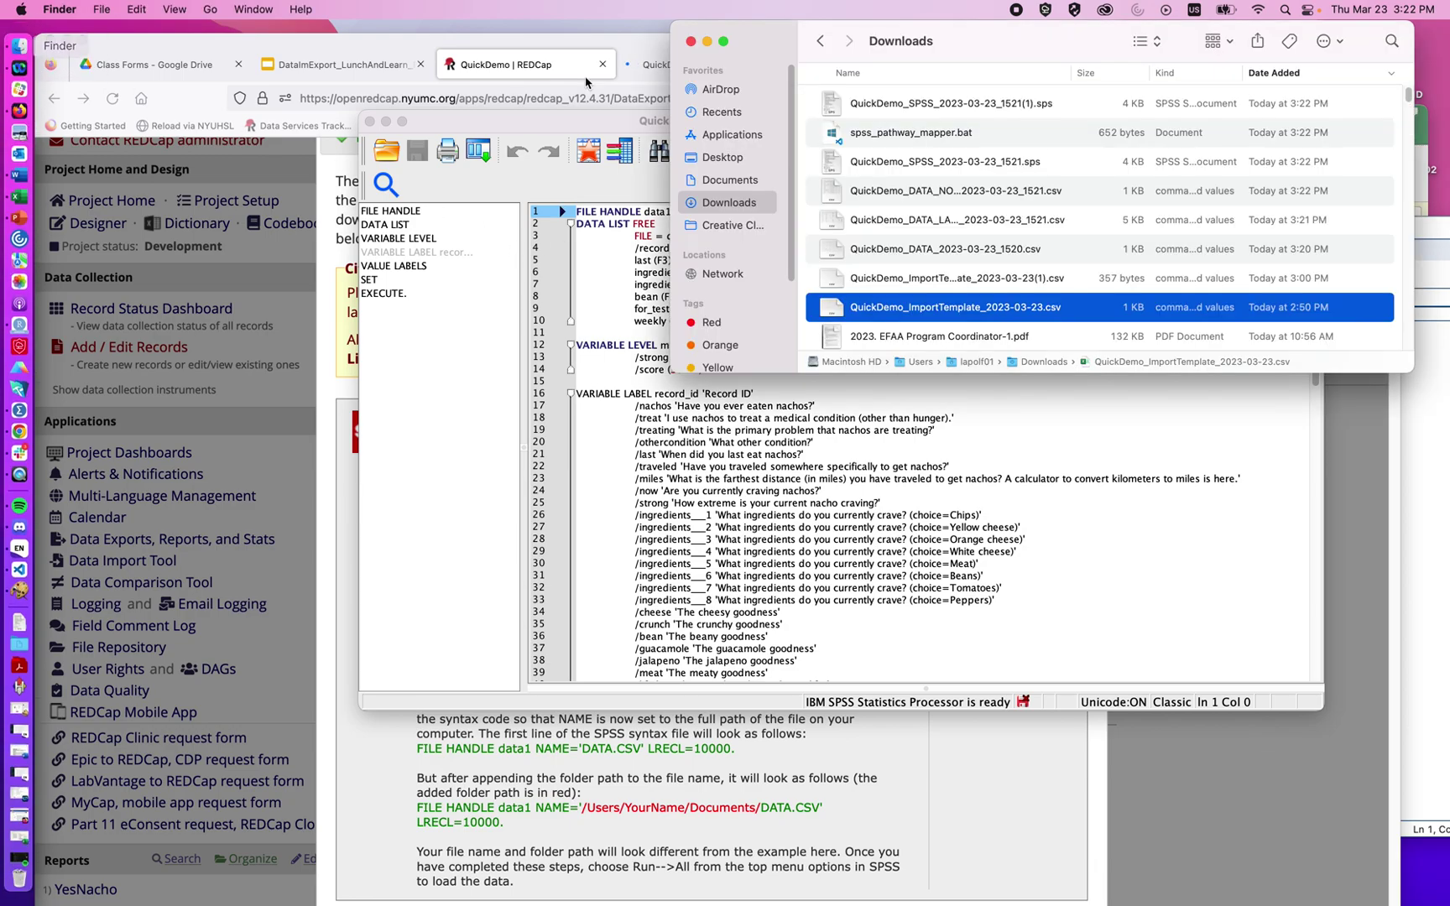
- Copy the full pathname of QuickDemo_DATA_NOHDRS_2023-03-23_1521.csv and return to the SPSS syntax editor
{"action": "left_click", "coordinate": [953, 193]}
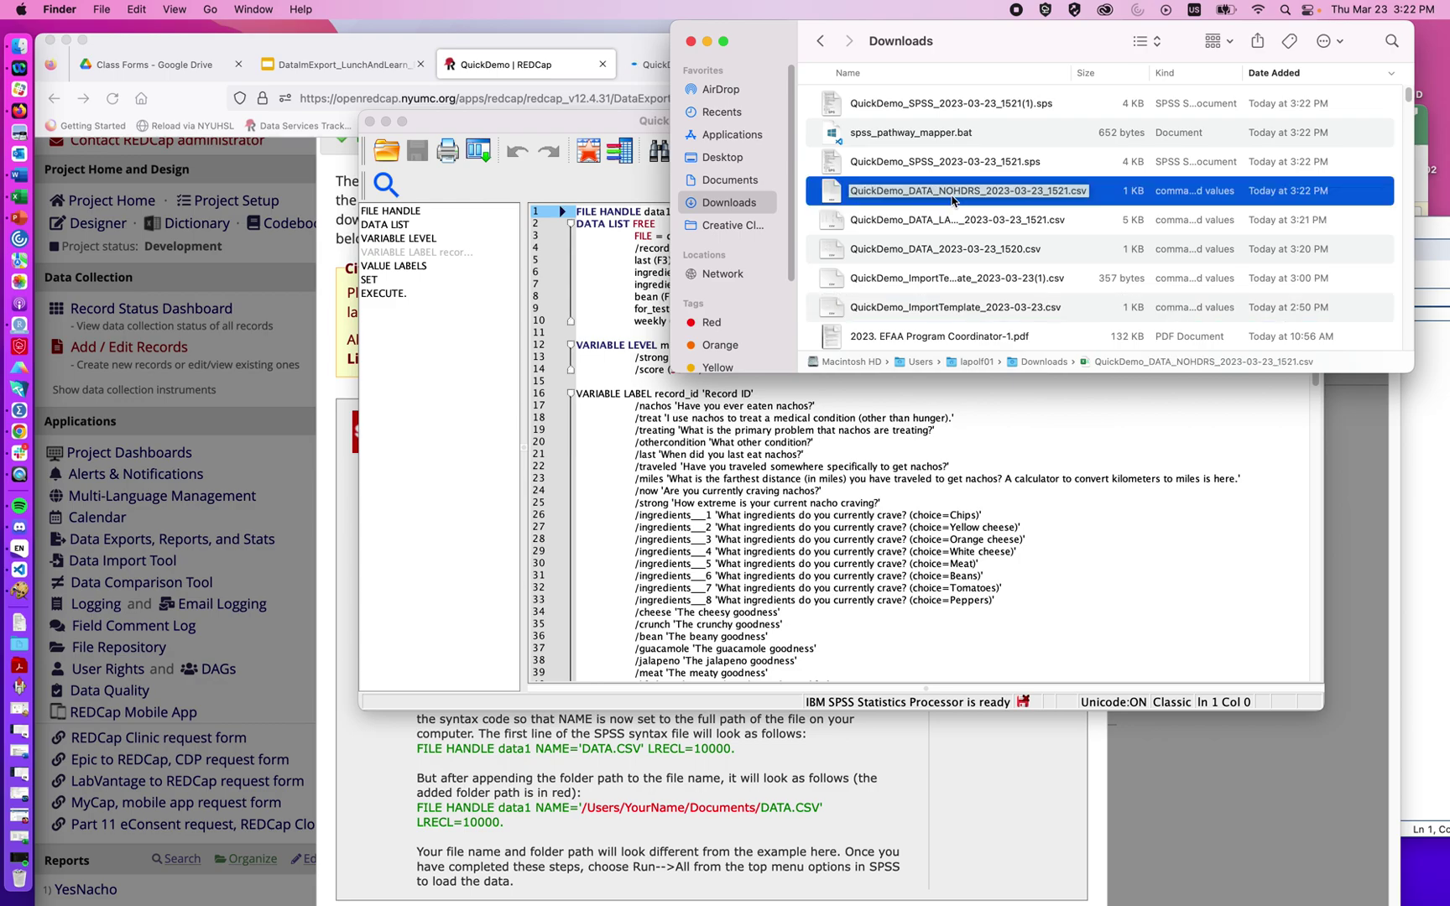
{"action": "right_click", "coordinate": [952, 200]}
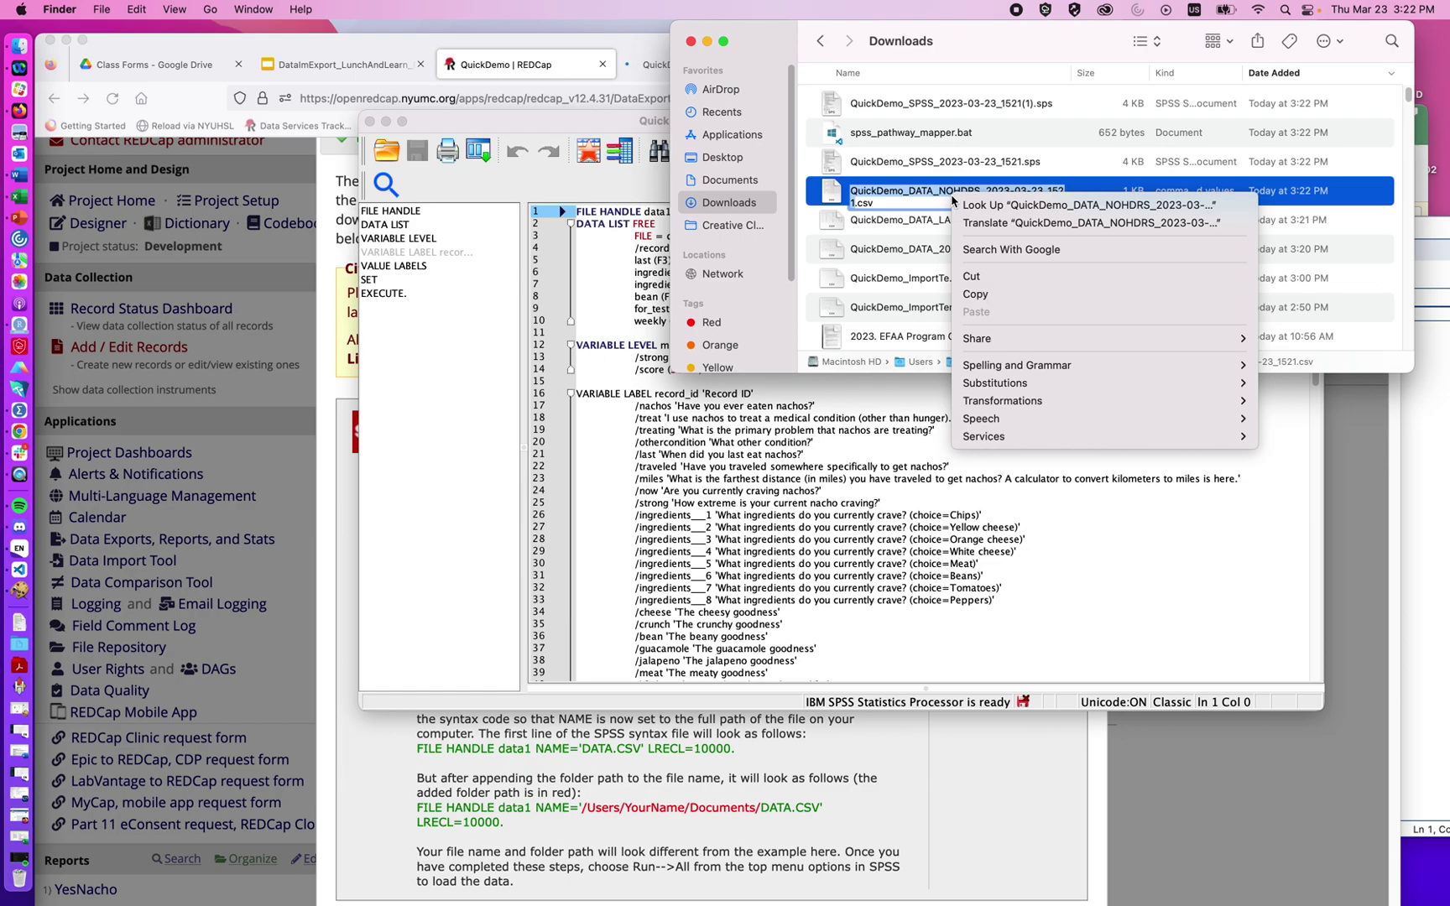
{"action": "left_click", "coordinate": [1079, 184]}
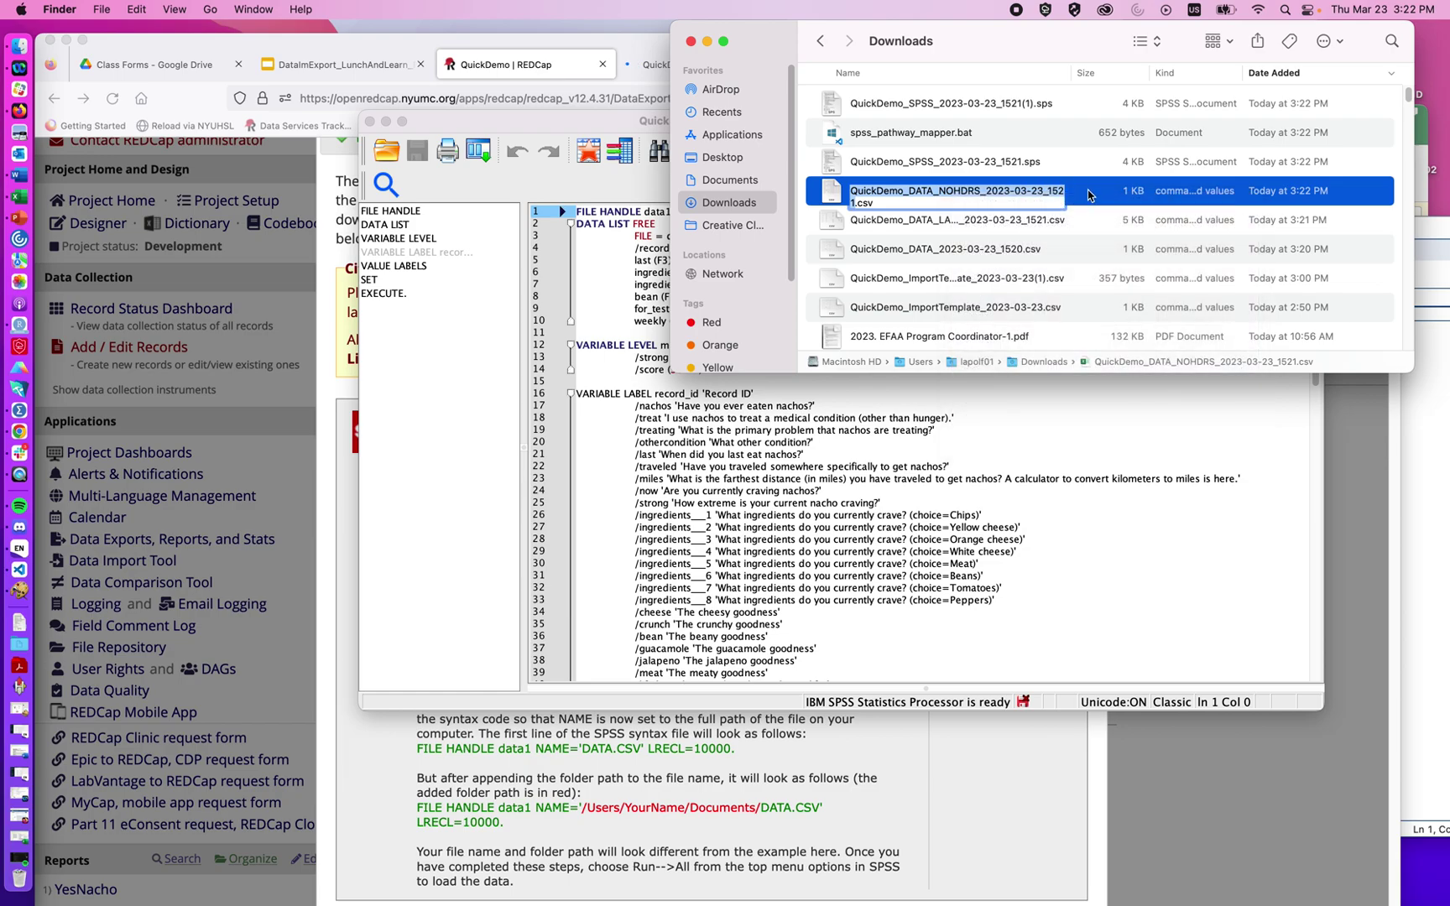
{"action": "key", "text": "Return"}
{"action": "right_click", "coordinate": [1080, 201]}
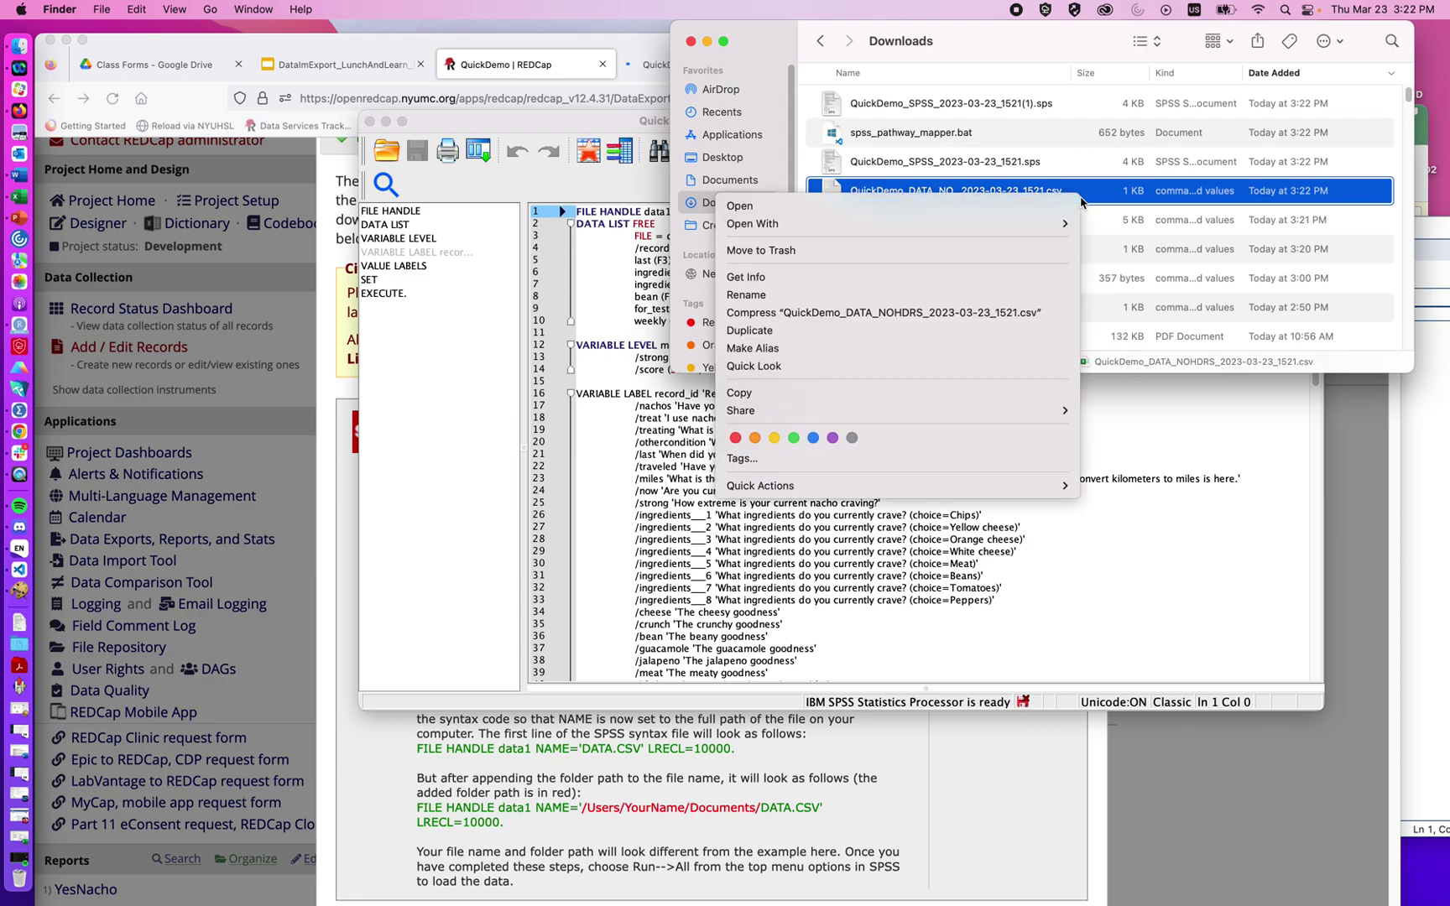
{"action": "key", "text": "alt"}
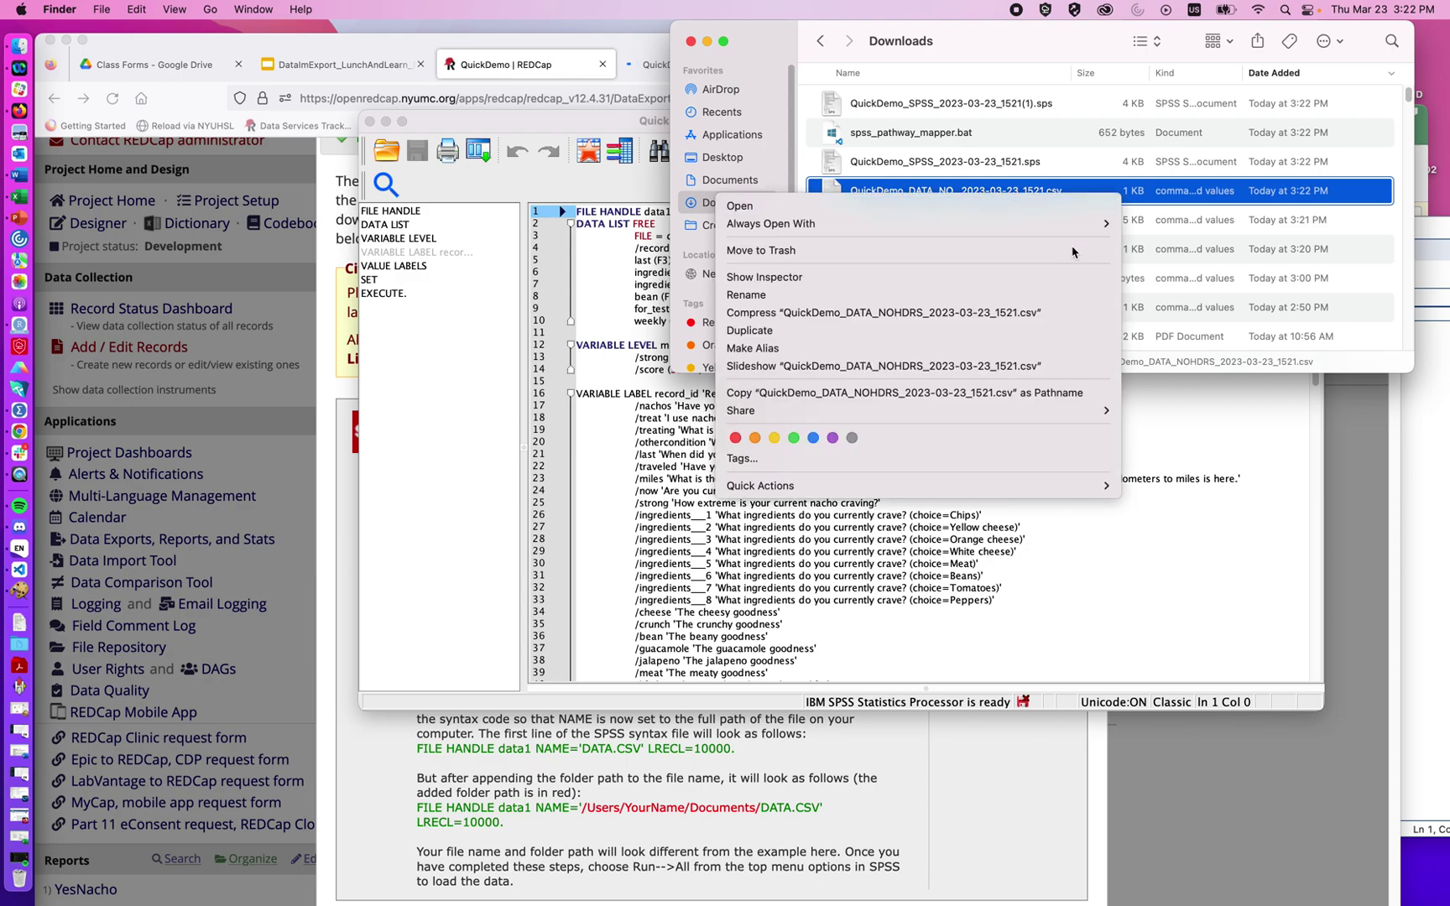
{"action": "left_click", "coordinate": [1043, 403]}
{"action": "left_click", "coordinate": [712, 204]}
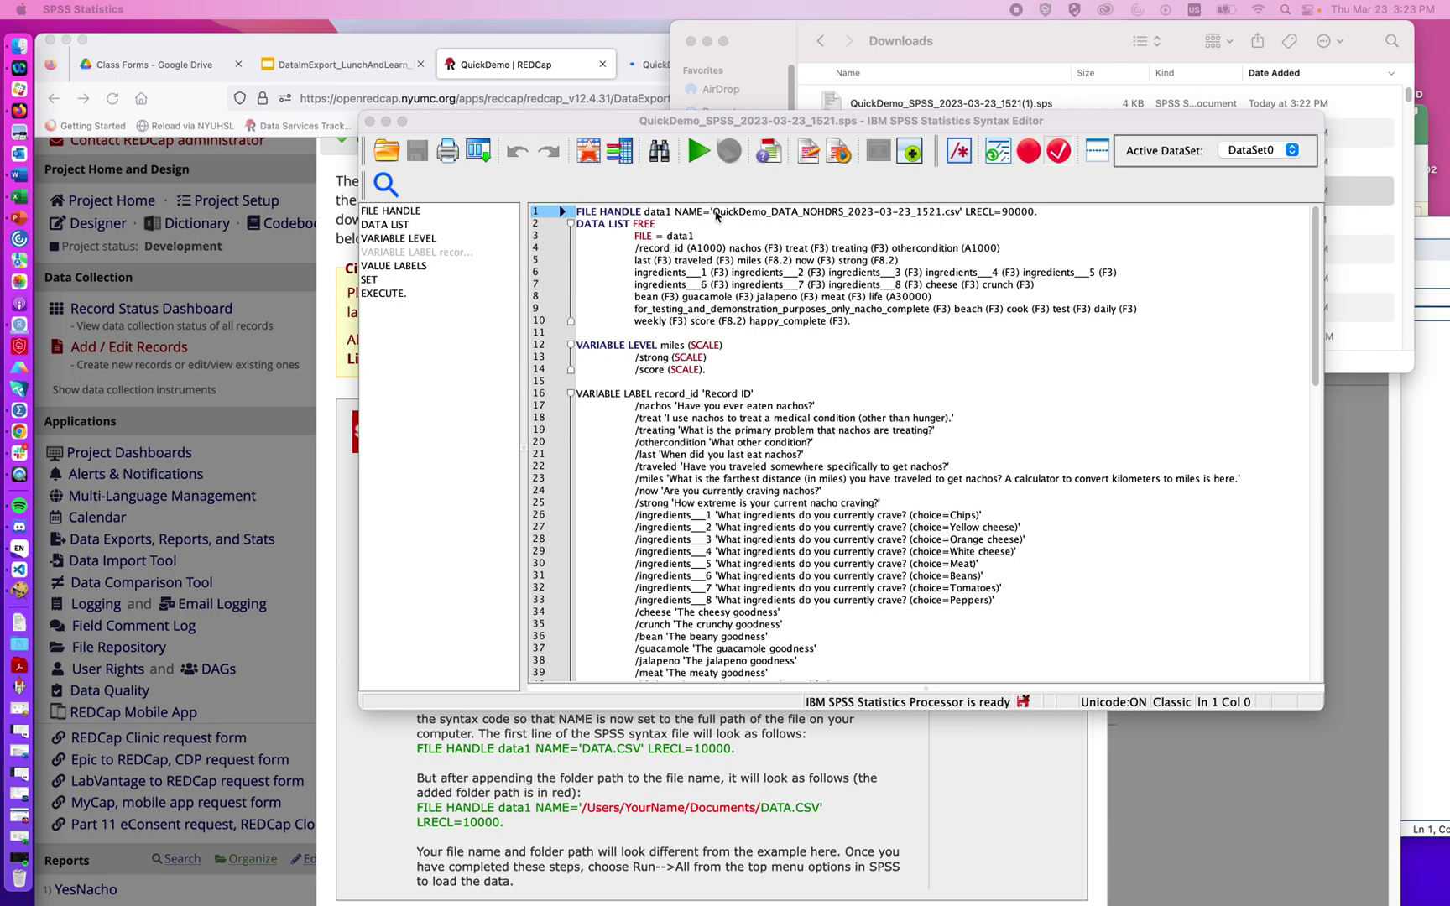
- Move the SPSS syntax editor aside and bring REDCap's export page back to the front
{"action": "left_click_drag", "start_coordinate": [694, 123], "coordinate": [715, 223]}
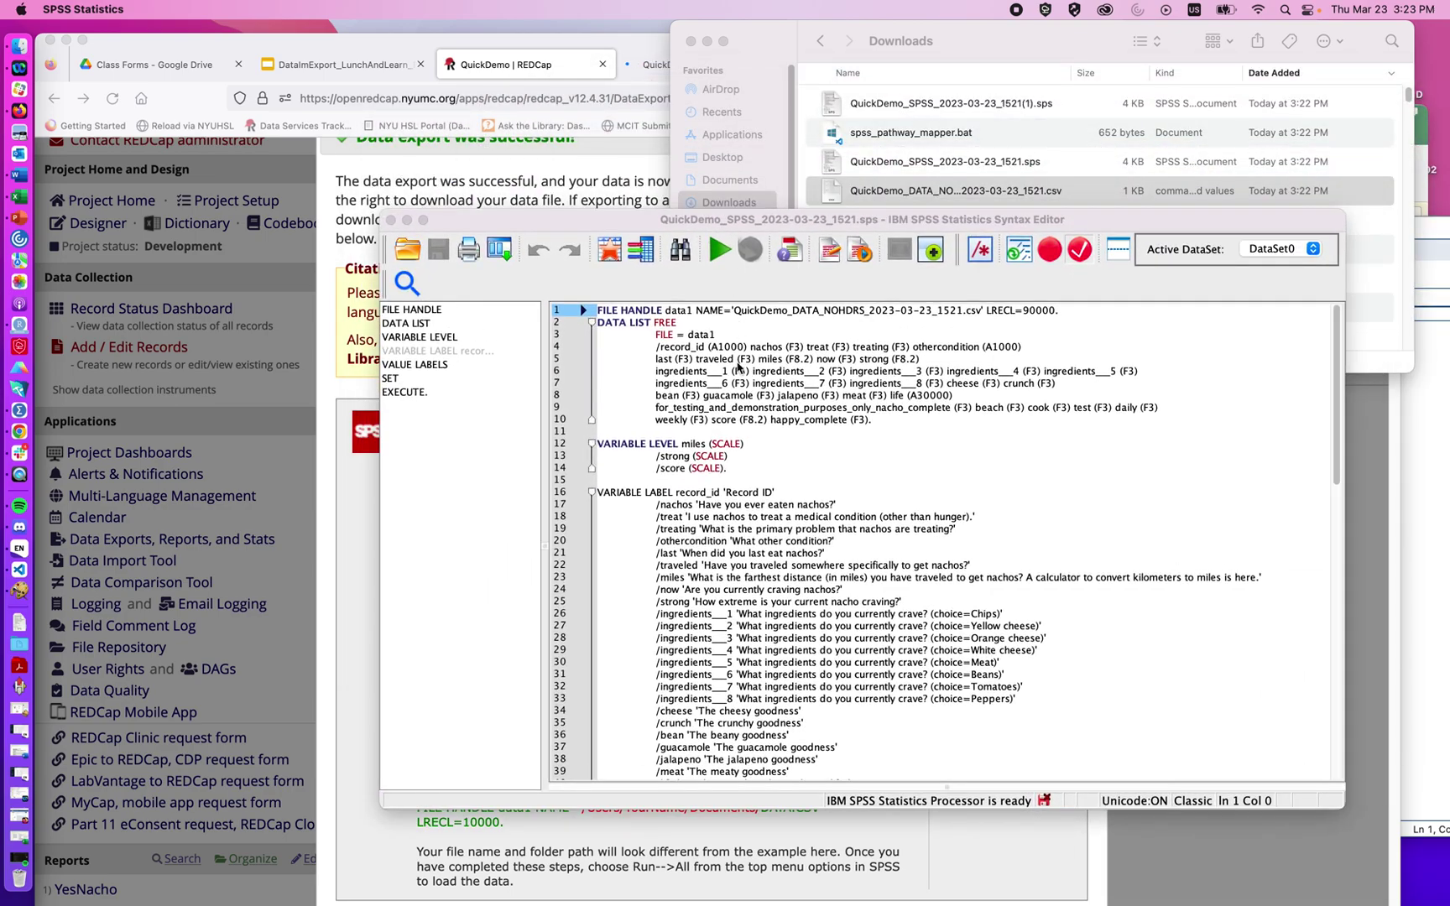
{"action": "left_click", "coordinate": [330, 559]}
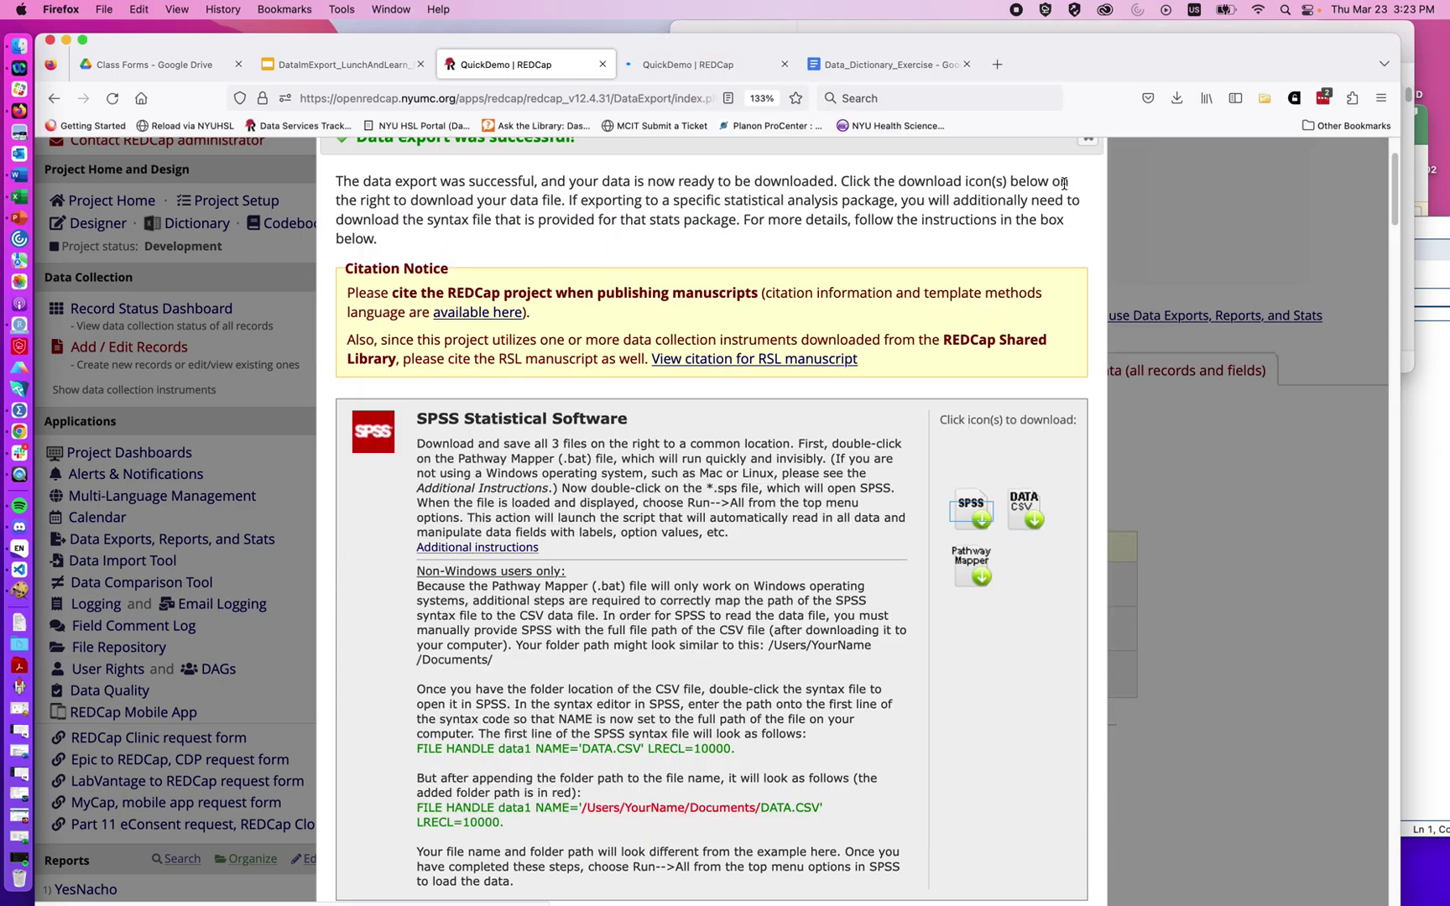
{"action": "scroll", "coordinate": [1064, 183], "scroll_direction": "up", "scroll_amount": 3}
- Export all data in R Statistical Software format, downloading QuickDemo_DATA_2023-03-23_1523.csv and QuickDemo_R_2023-03-23_1523.r
{"action": "left_click", "coordinate": [1090, 281]}
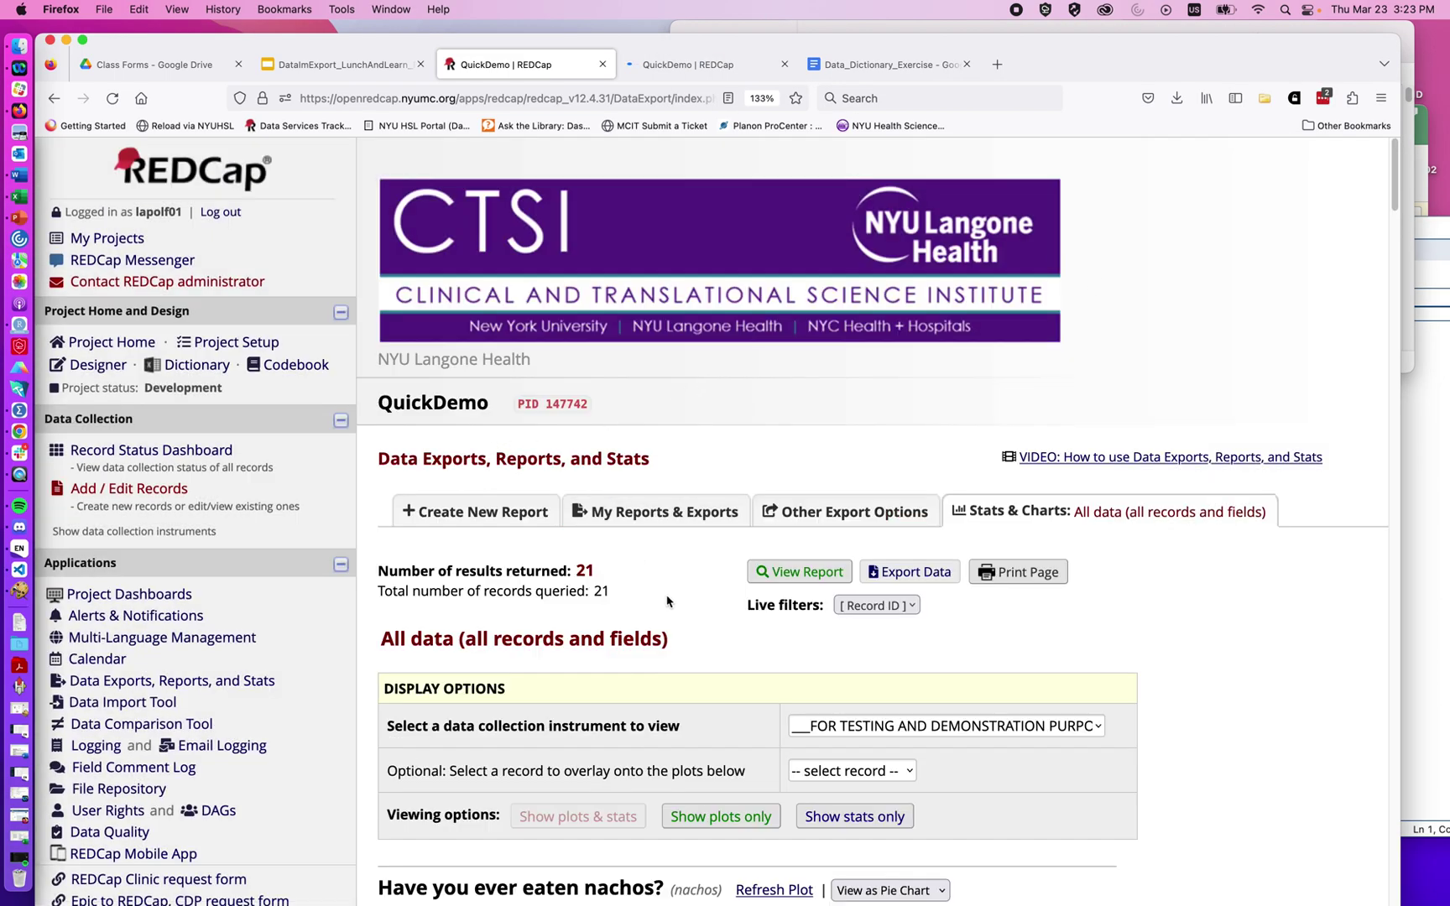
{"action": "left_click", "coordinate": [907, 570]}
{"action": "left_click", "coordinate": [251, 606]}
{"action": "left_click", "coordinate": [1132, 816]}
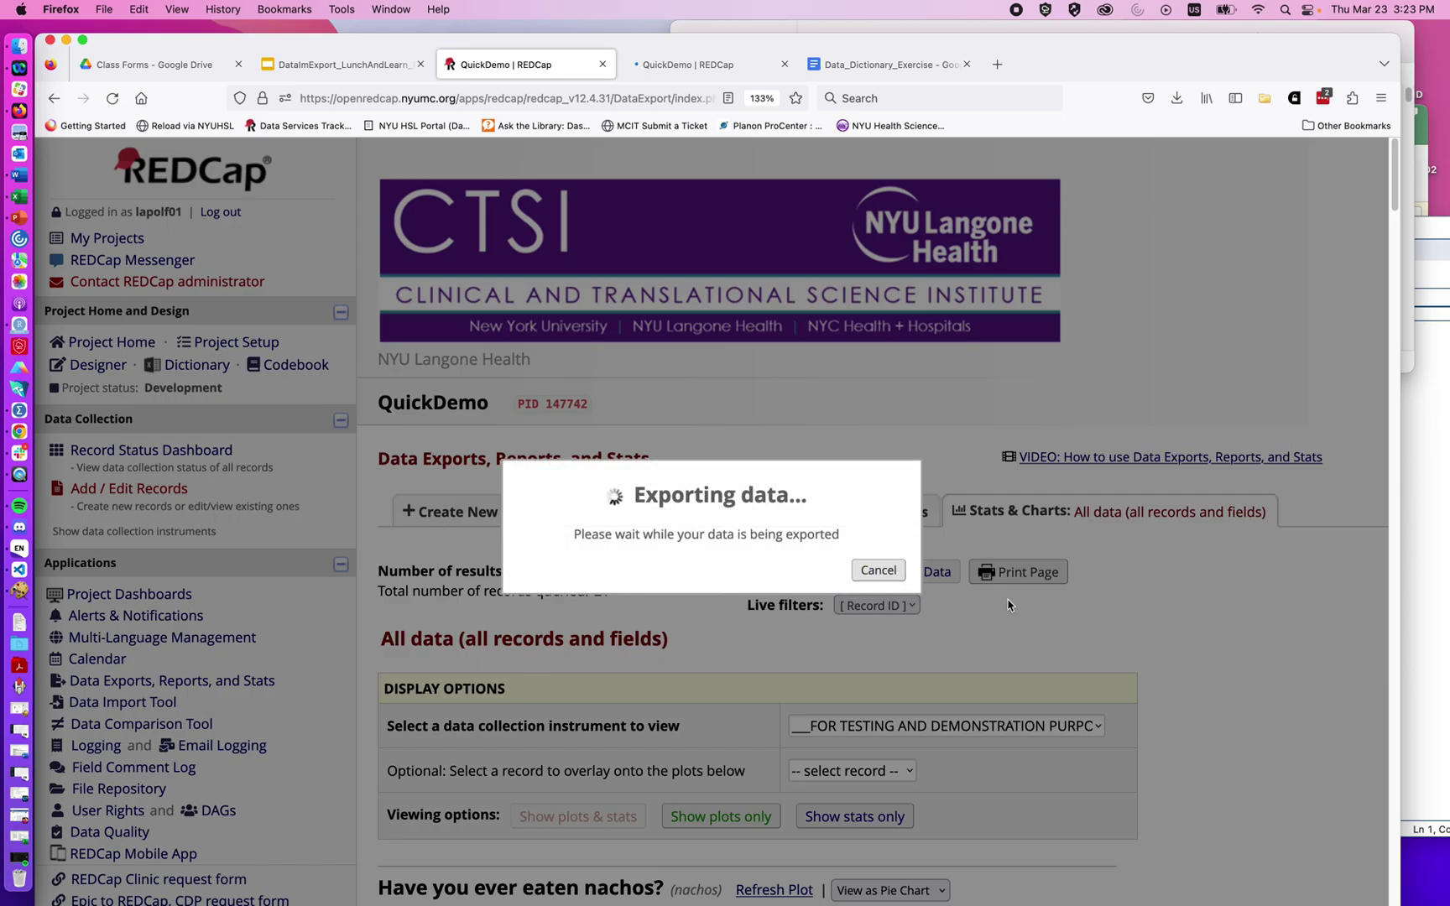
{"action": "left_click", "coordinate": [1022, 635]}
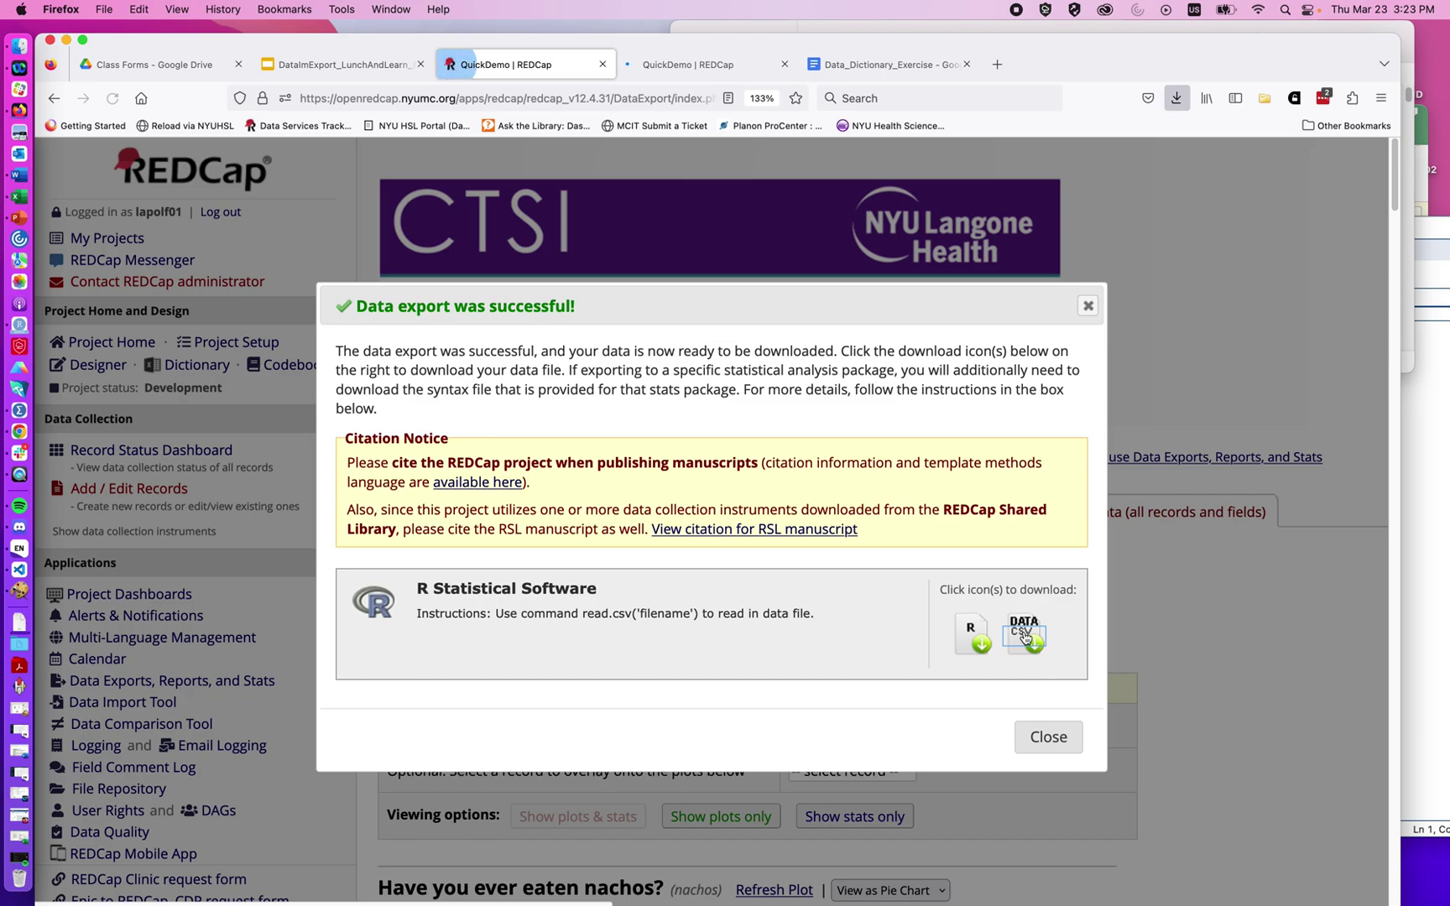
{"action": "left_click", "coordinate": [969, 643]}
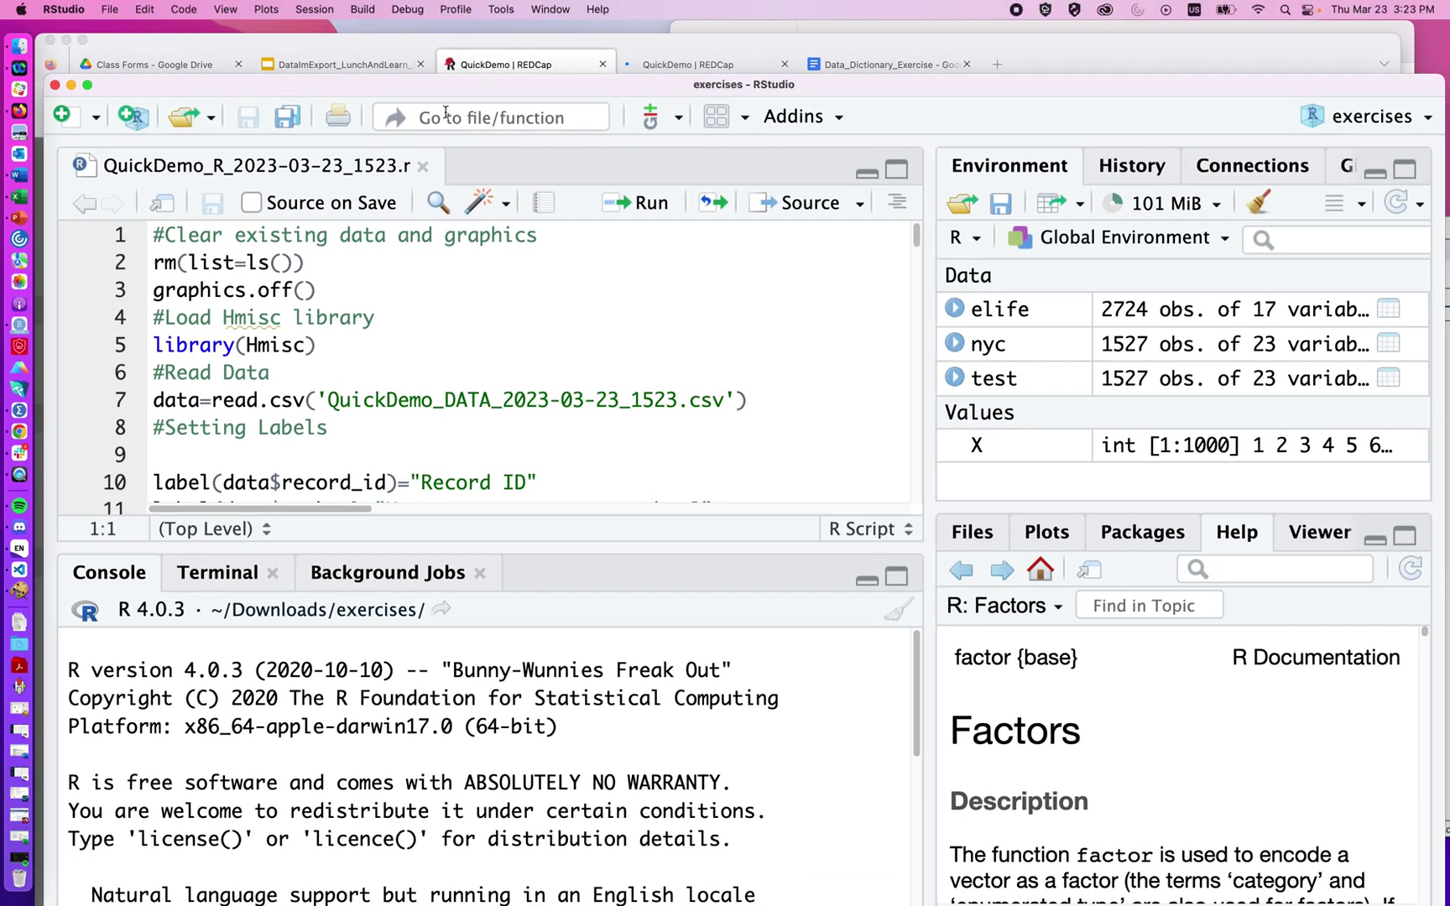
- Set RStudio's working directory to the Downloads folder
{"action": "left_click", "coordinate": [317, 10]}
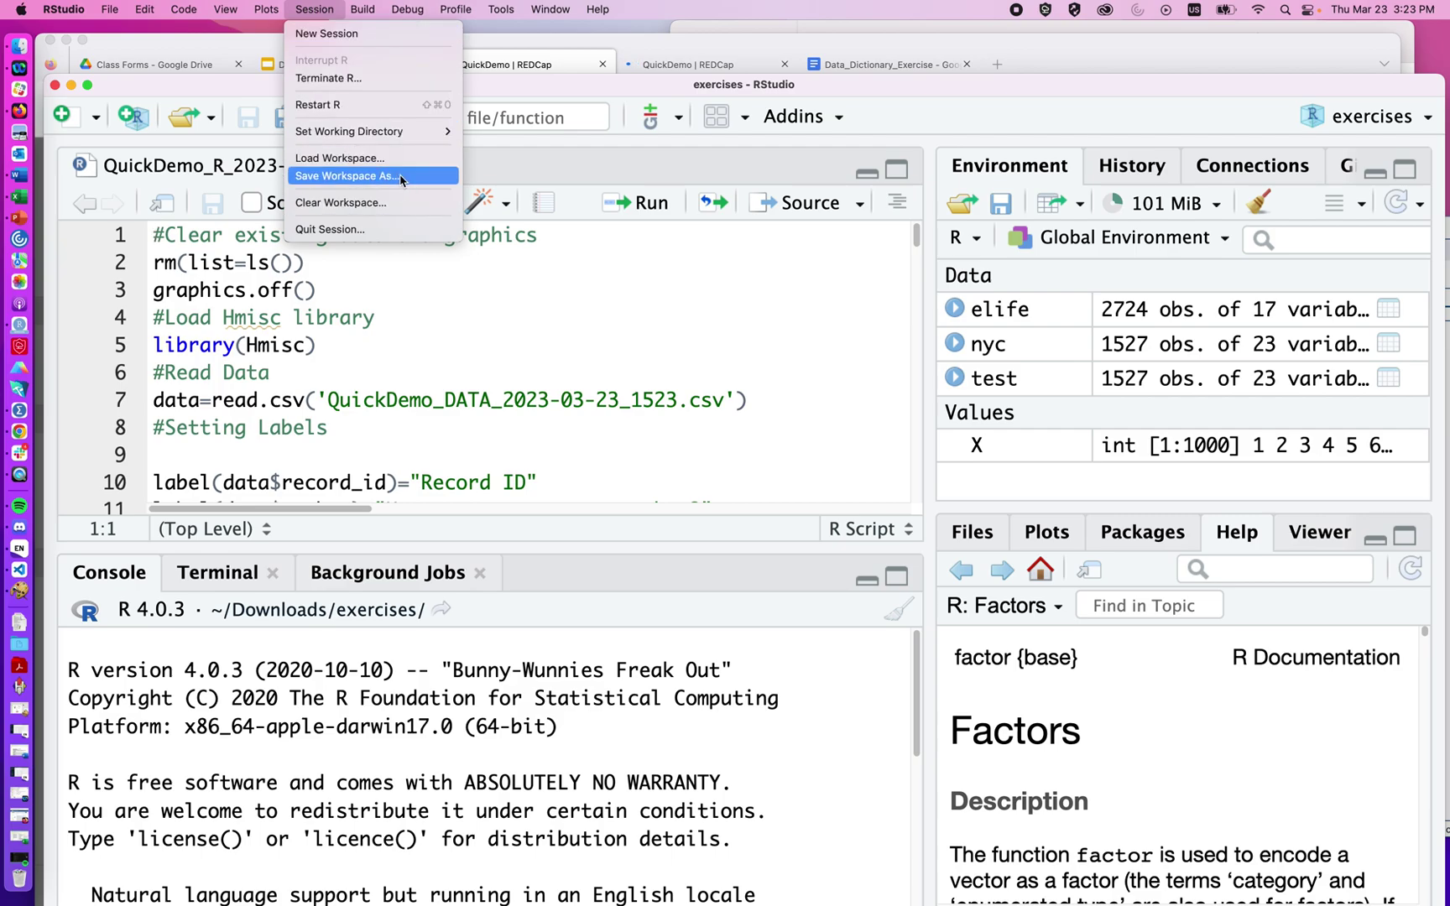
{"action": "mouse_move", "coordinate": [420, 132]}
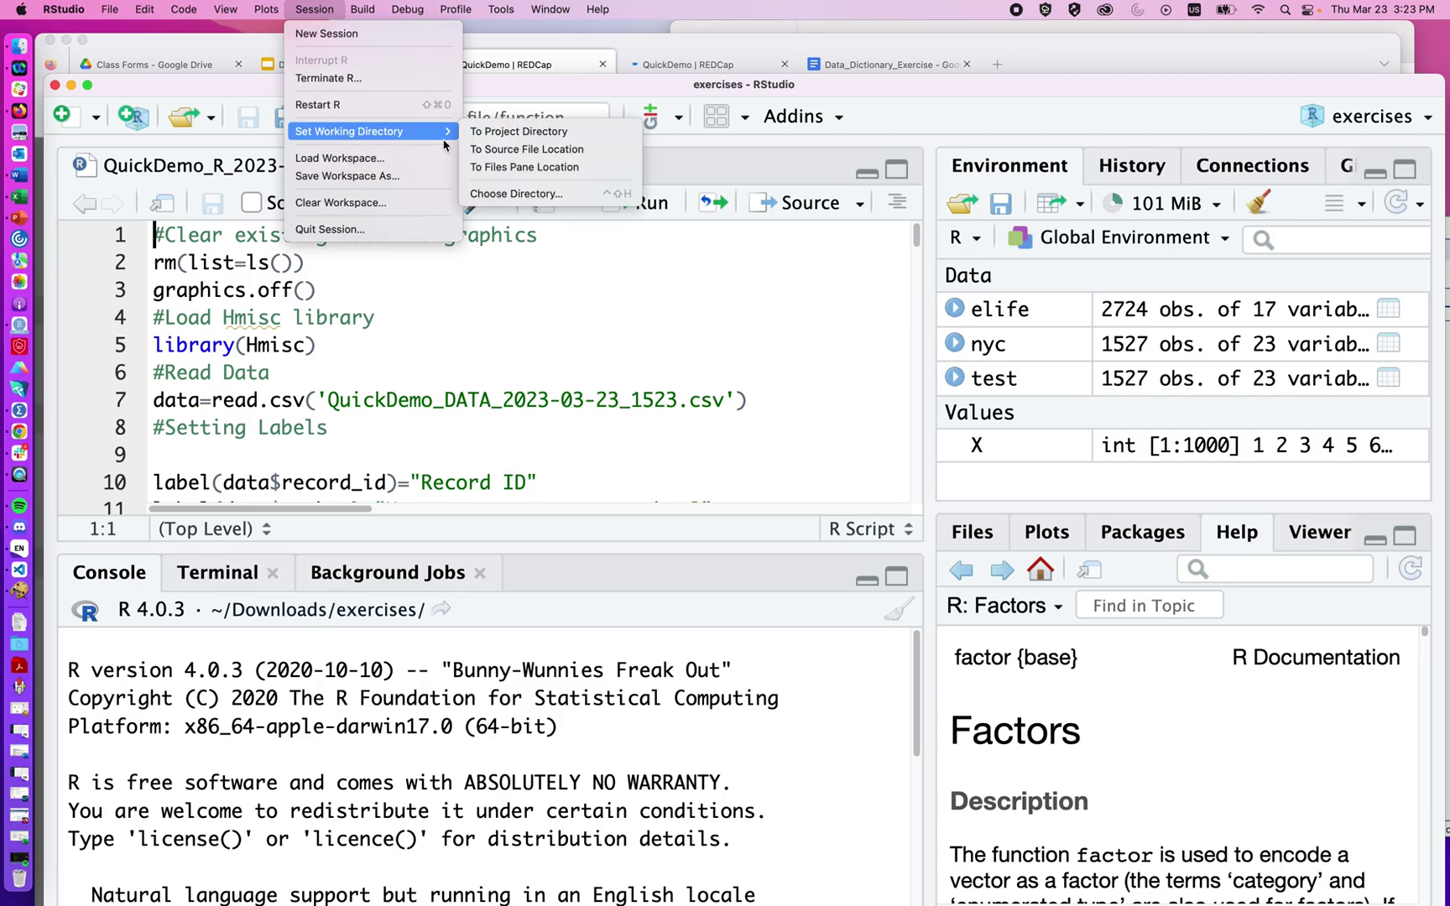
{"action": "left_click", "coordinate": [513, 193]}
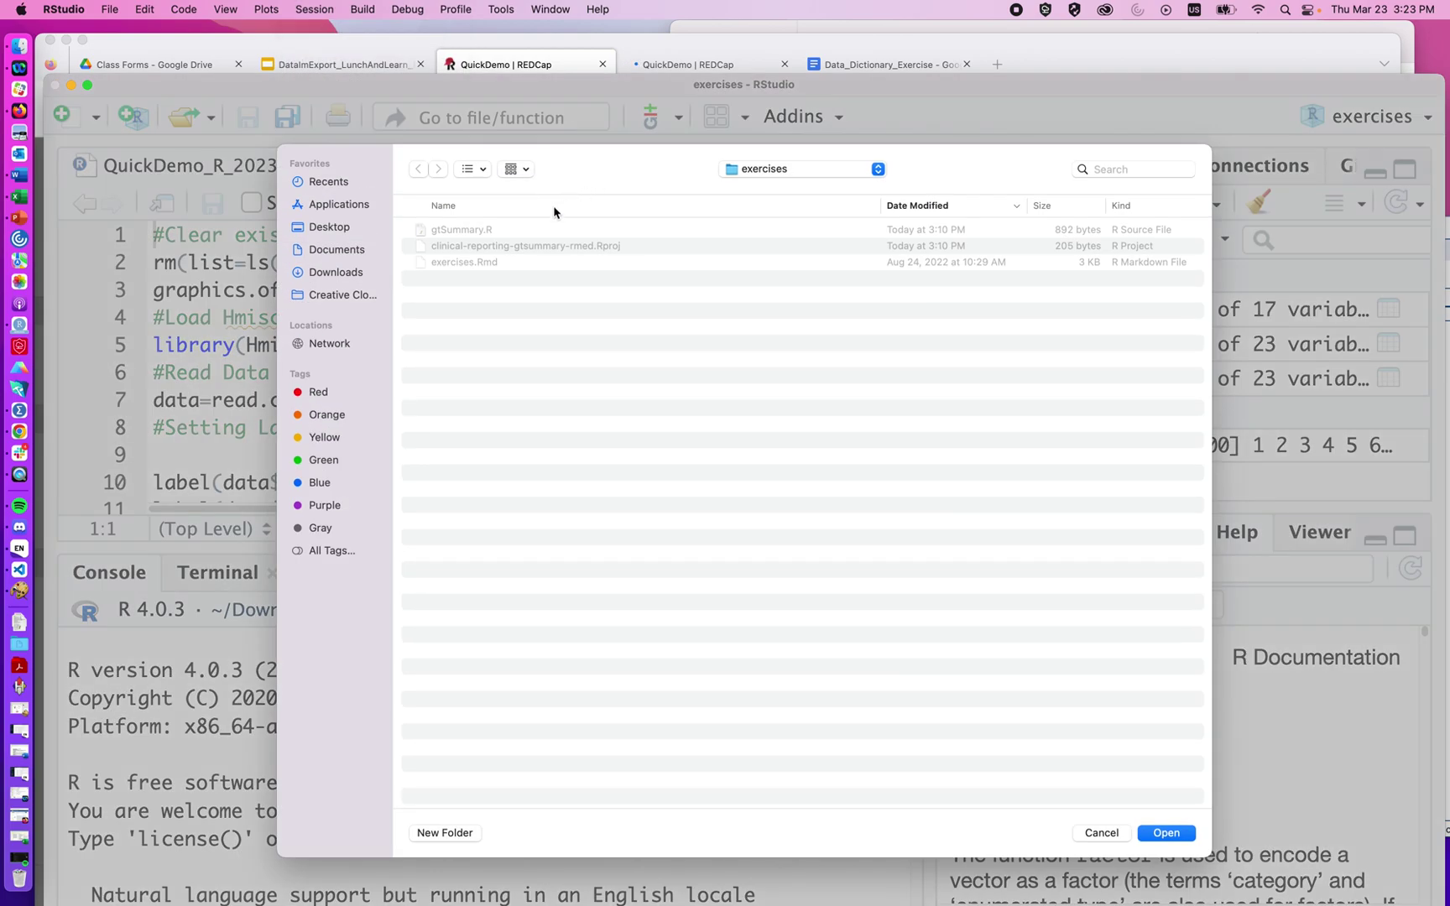
{"action": "left_click", "coordinate": [351, 272]}
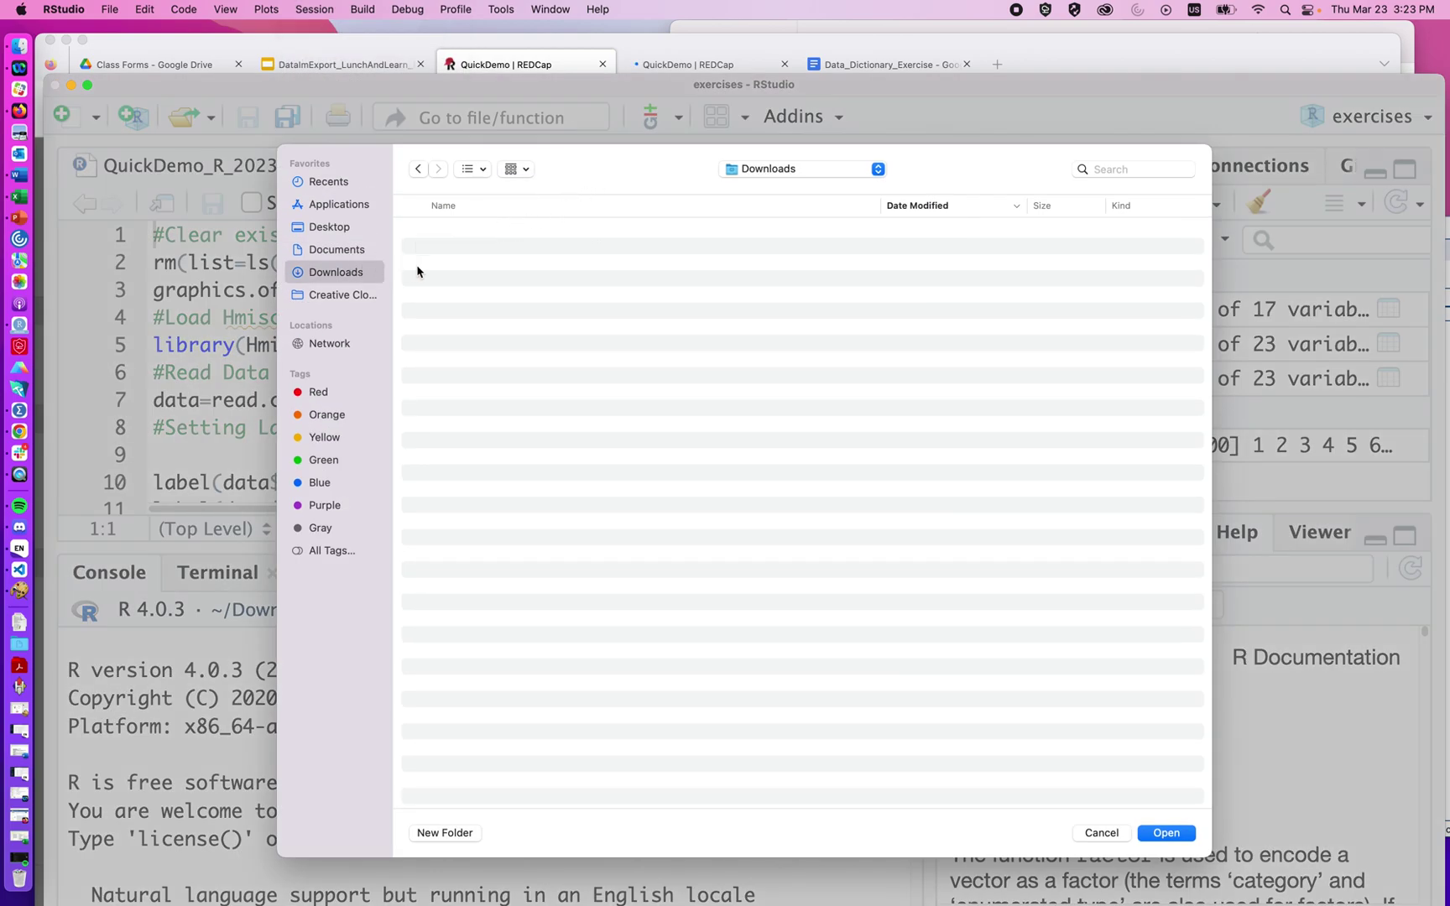
{"action": "left_click", "coordinate": [1155, 830]}
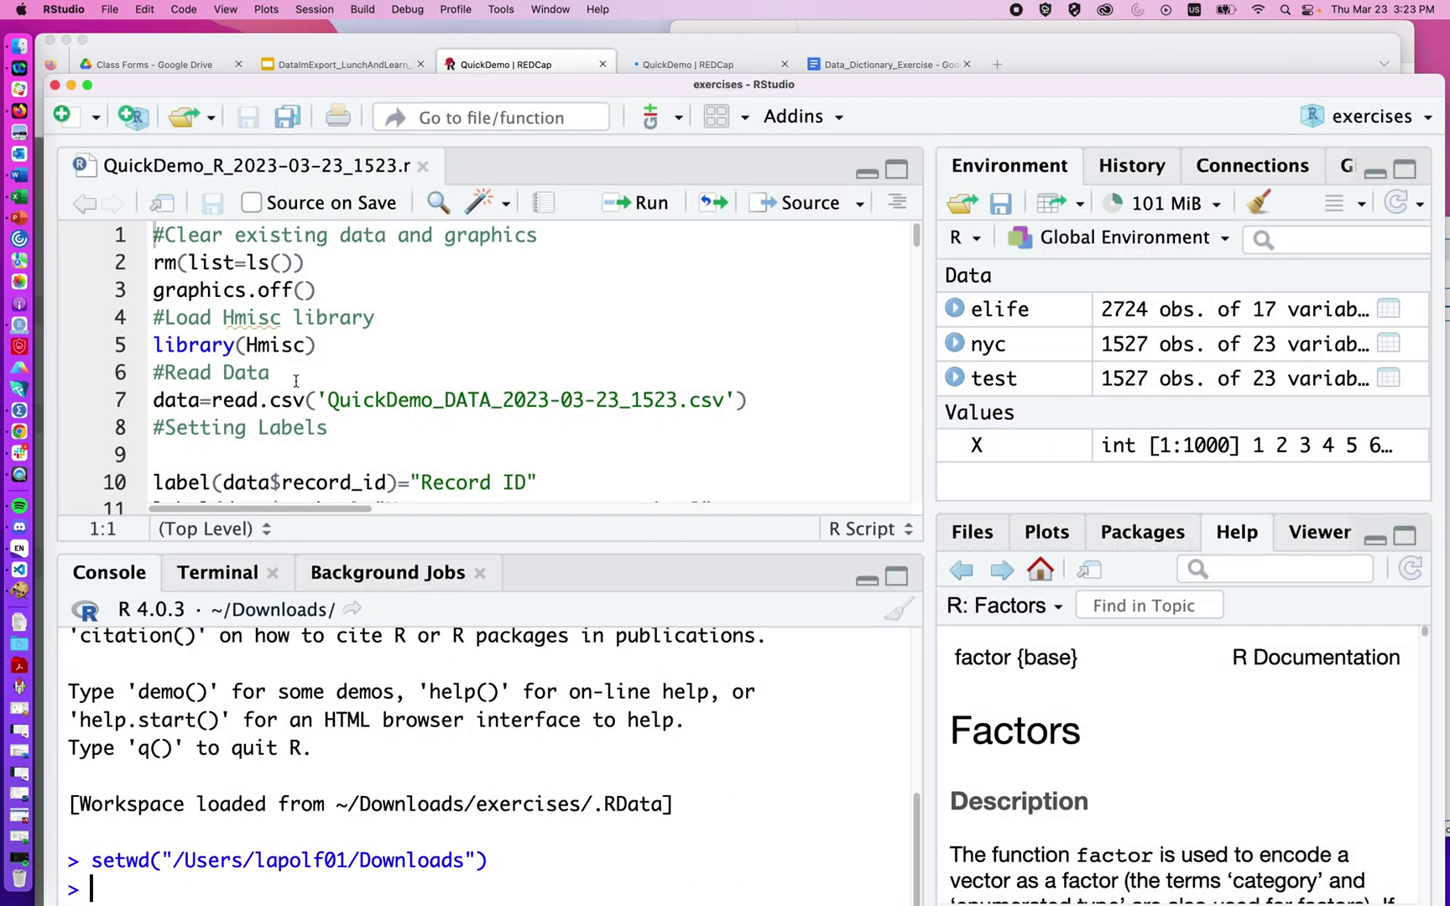
- Run the whole R script, browse the 21-by-60 data frame in the viewer, then hide RStudio
{"action": "key", "text": "super+a"}
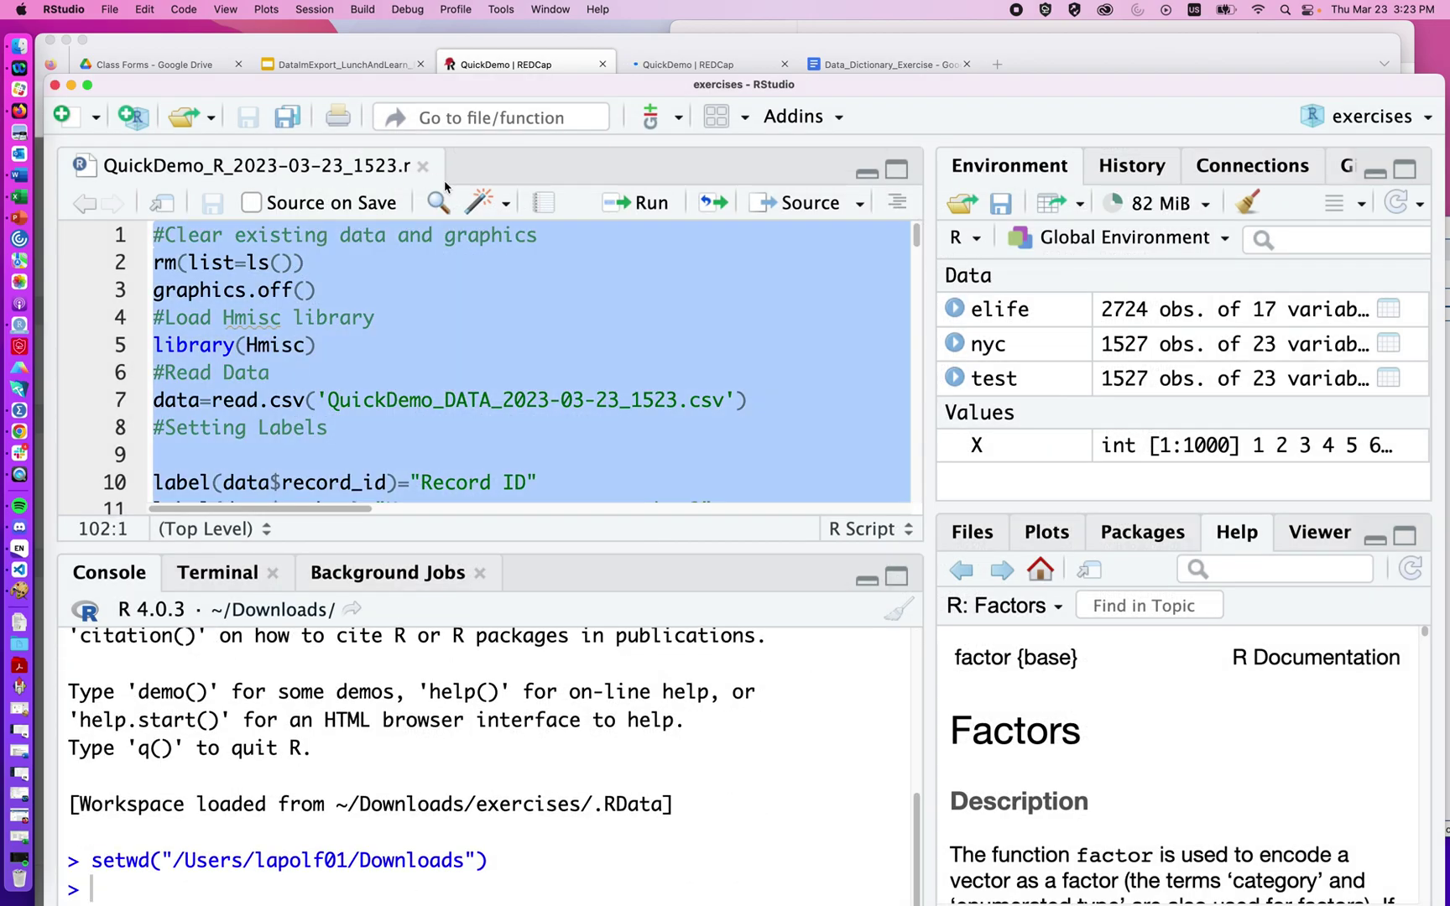
{"action": "left_click", "coordinate": [637, 203]}
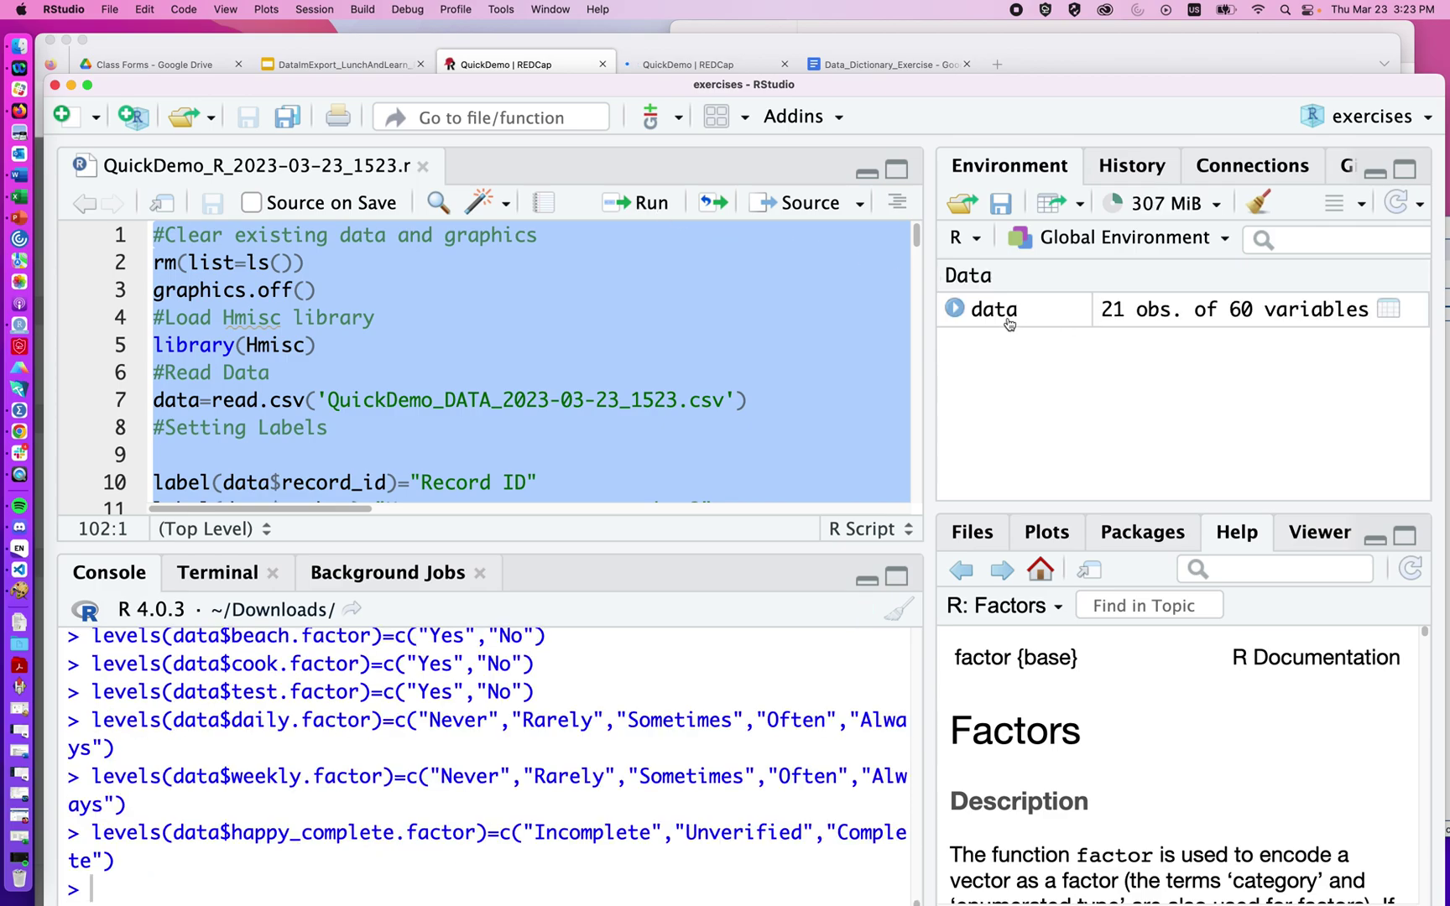
{"action": "left_click", "coordinate": [1009, 319]}
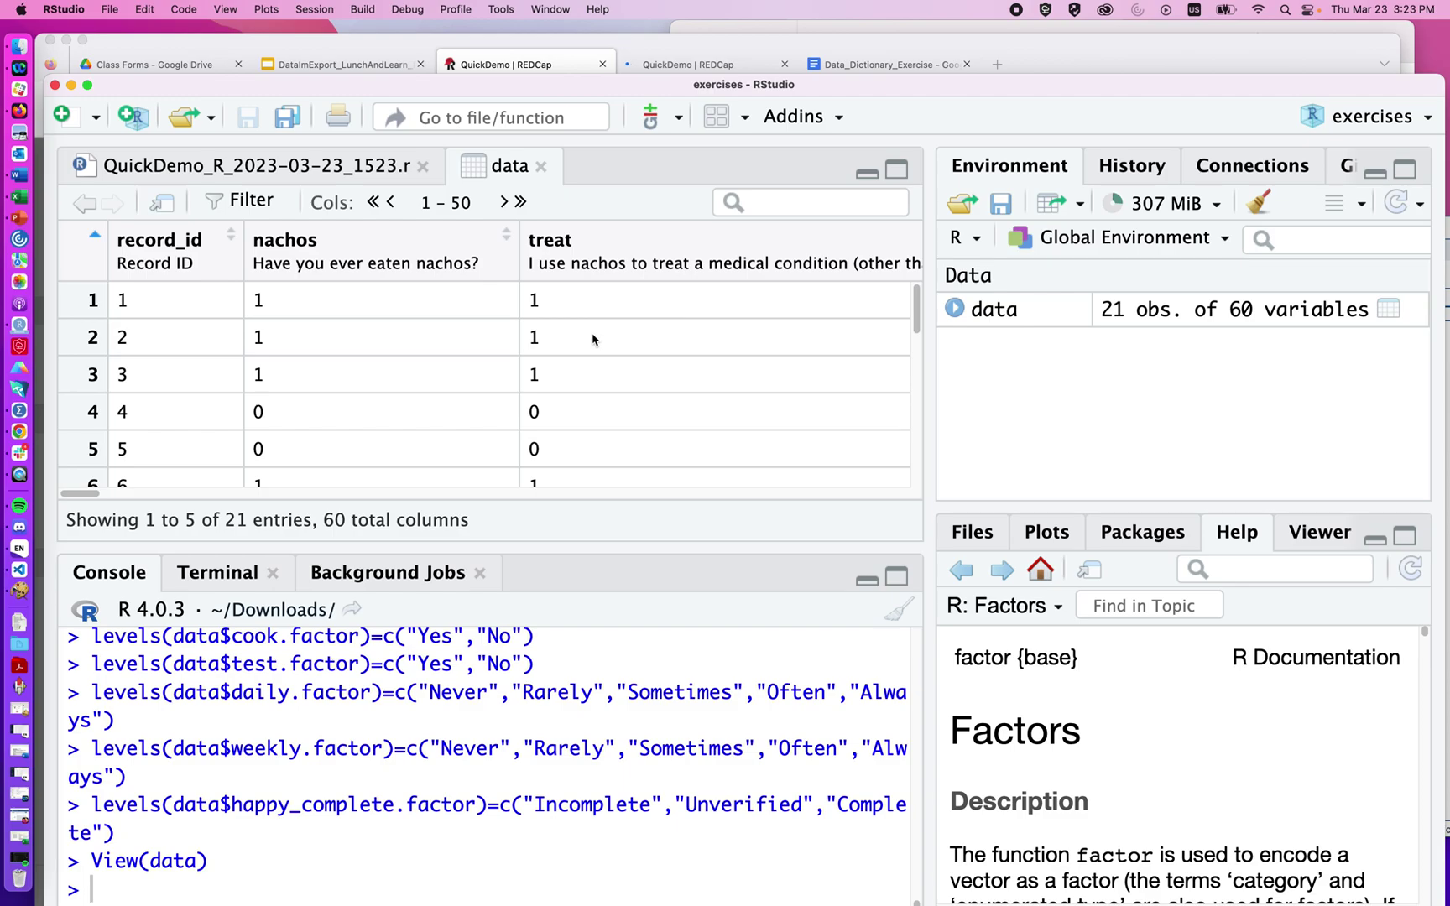
{"action": "scroll", "coordinate": [407, 352], "scroll_direction": "down", "scroll_amount": 1}
{"action": "scroll", "coordinate": [407, 352], "scroll_direction": "right", "scroll_amount": 3}
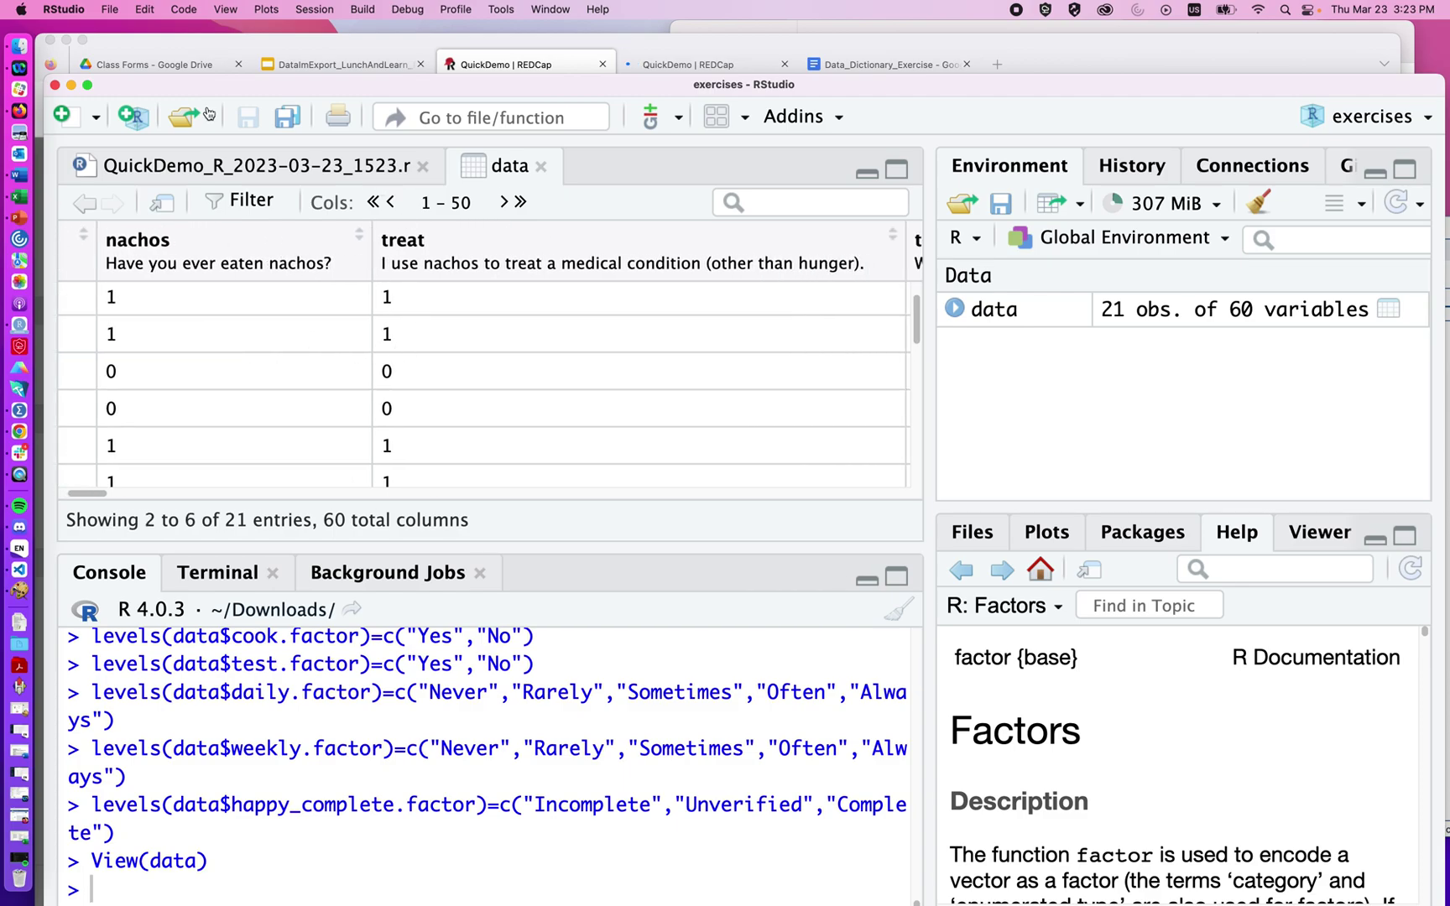
{"action": "key", "text": "super+h"}
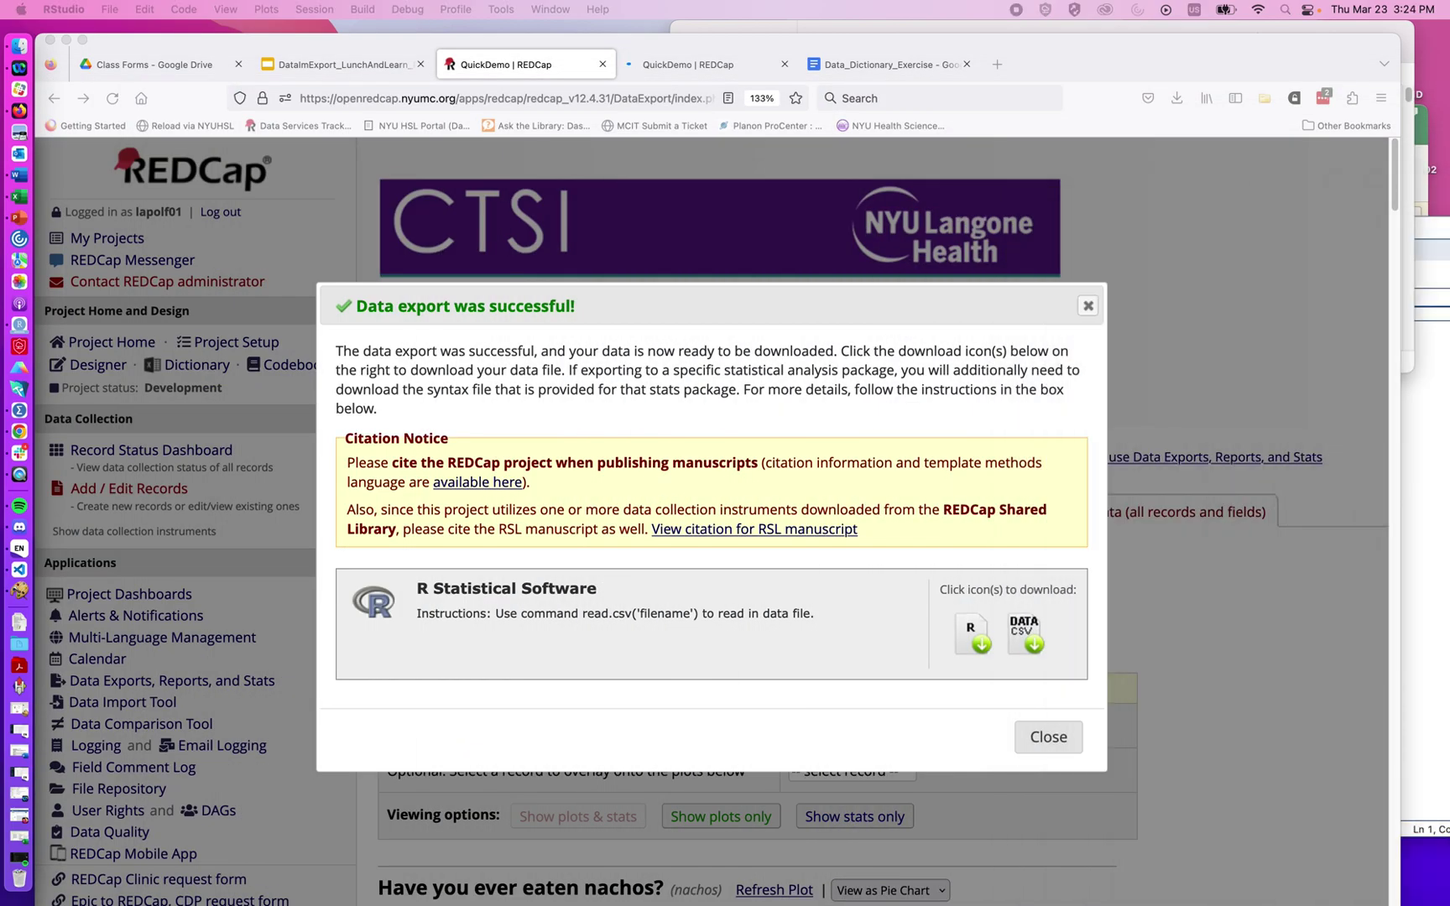
- Dismiss REDCap's 'Data export was successful' message and scroll the page back to the top
{"action": "left_click", "coordinate": [1087, 306]}
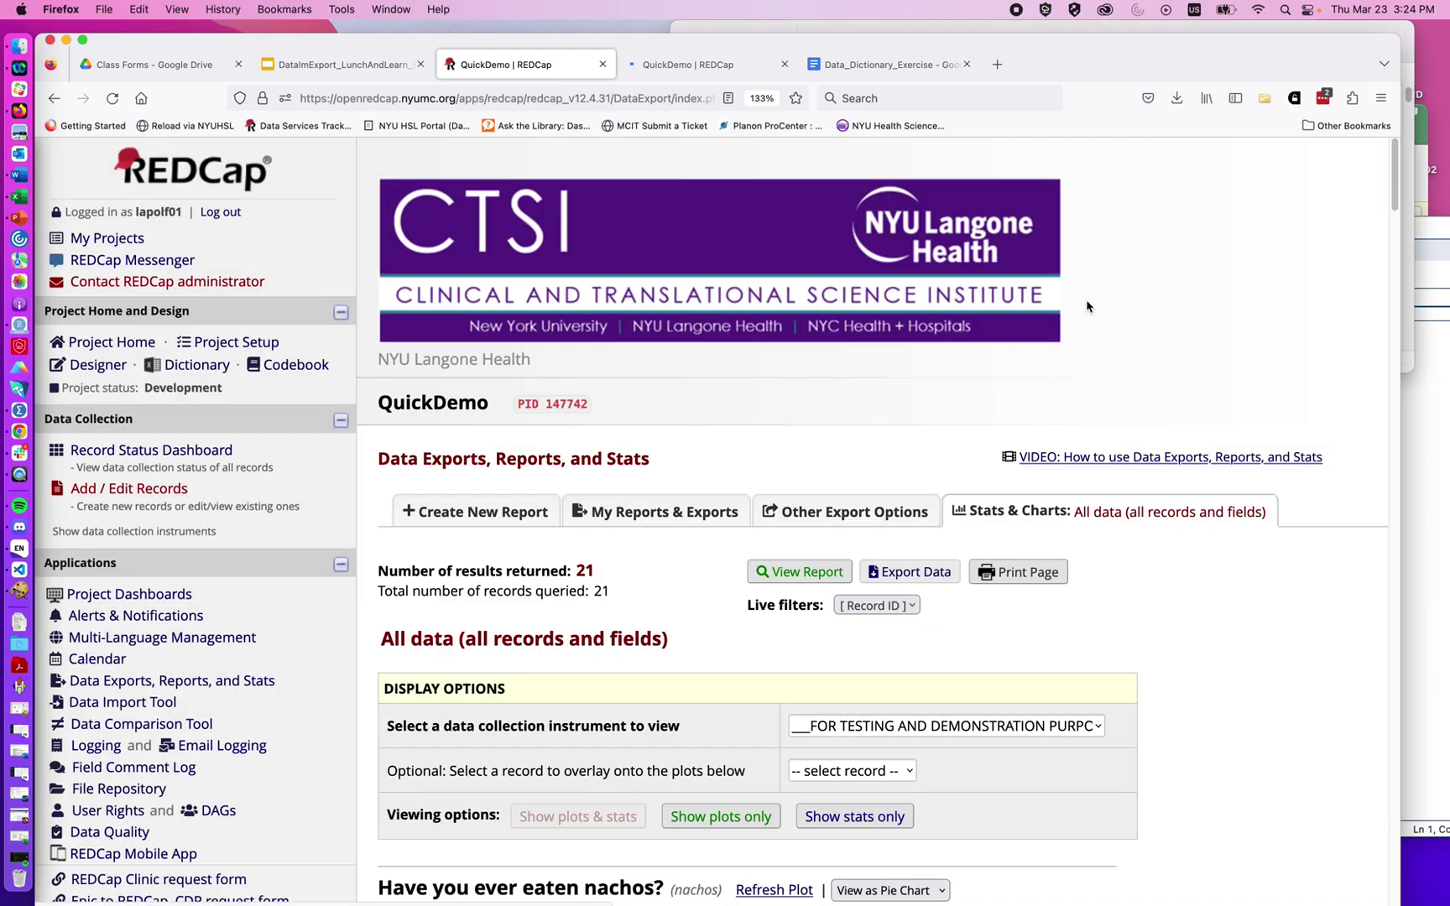
{"action": "scroll", "coordinate": [806, 515], "scroll_direction": "down", "scroll_amount": 5}
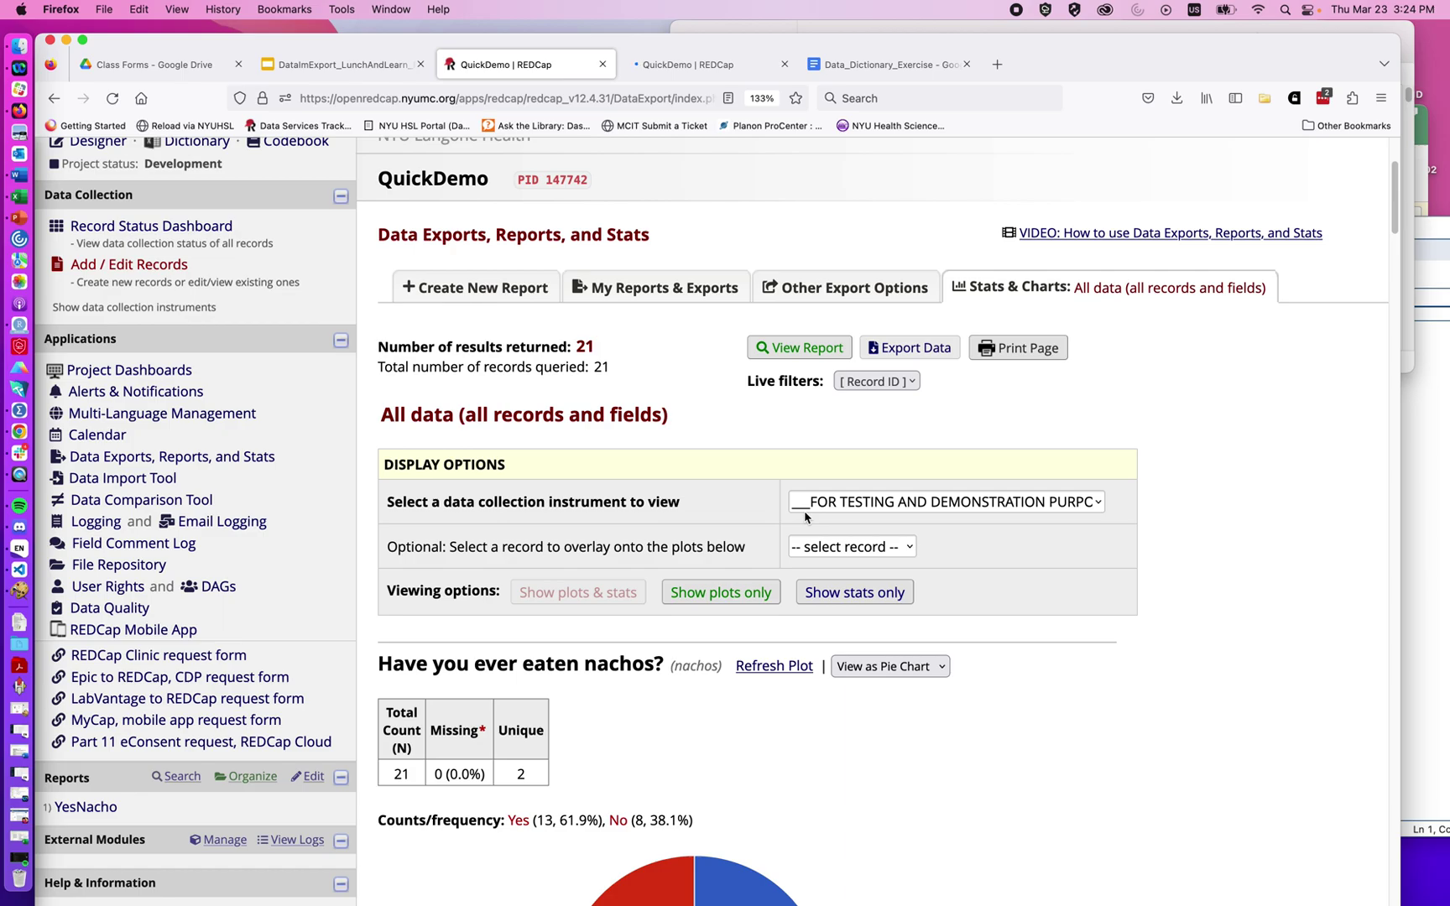
{"action": "scroll", "coordinate": [769, 471], "scroll_direction": "up", "scroll_amount": 4}
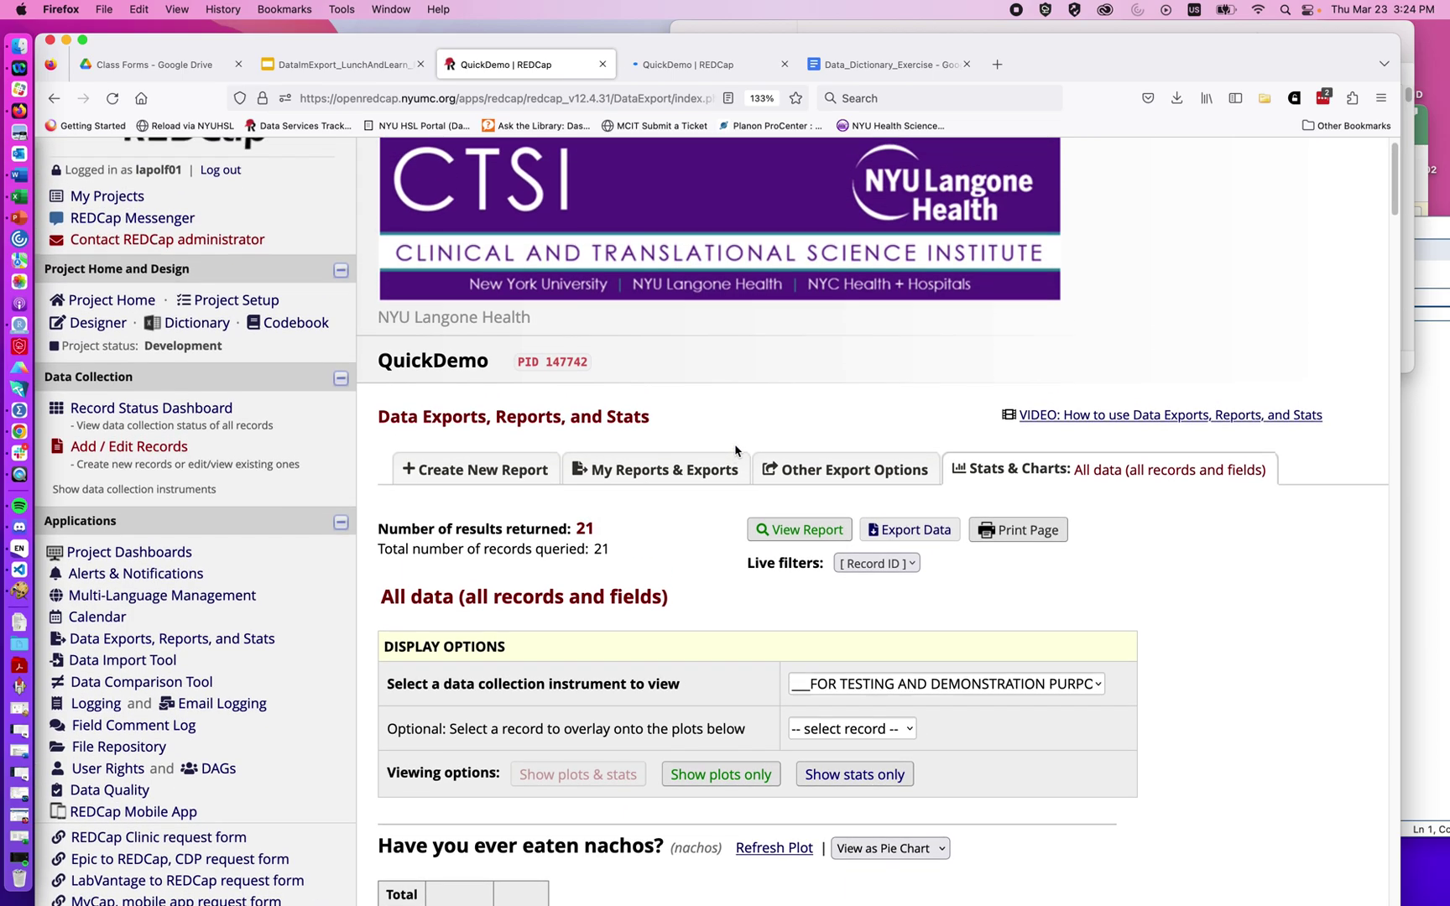
{"action": "scroll", "coordinate": [735, 451], "scroll_direction": "up", "scroll_amount": 1}
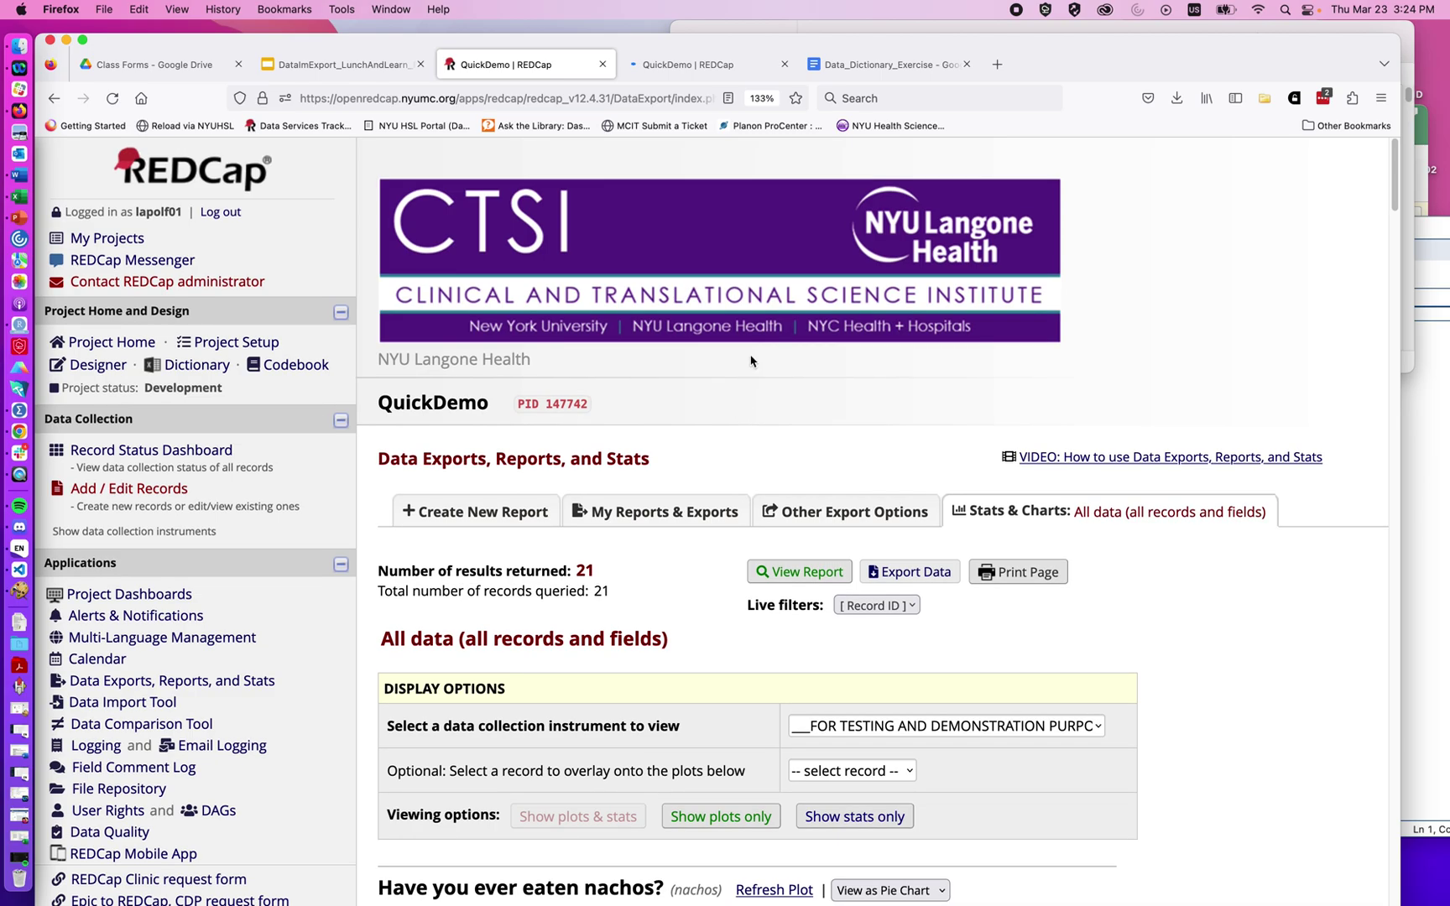